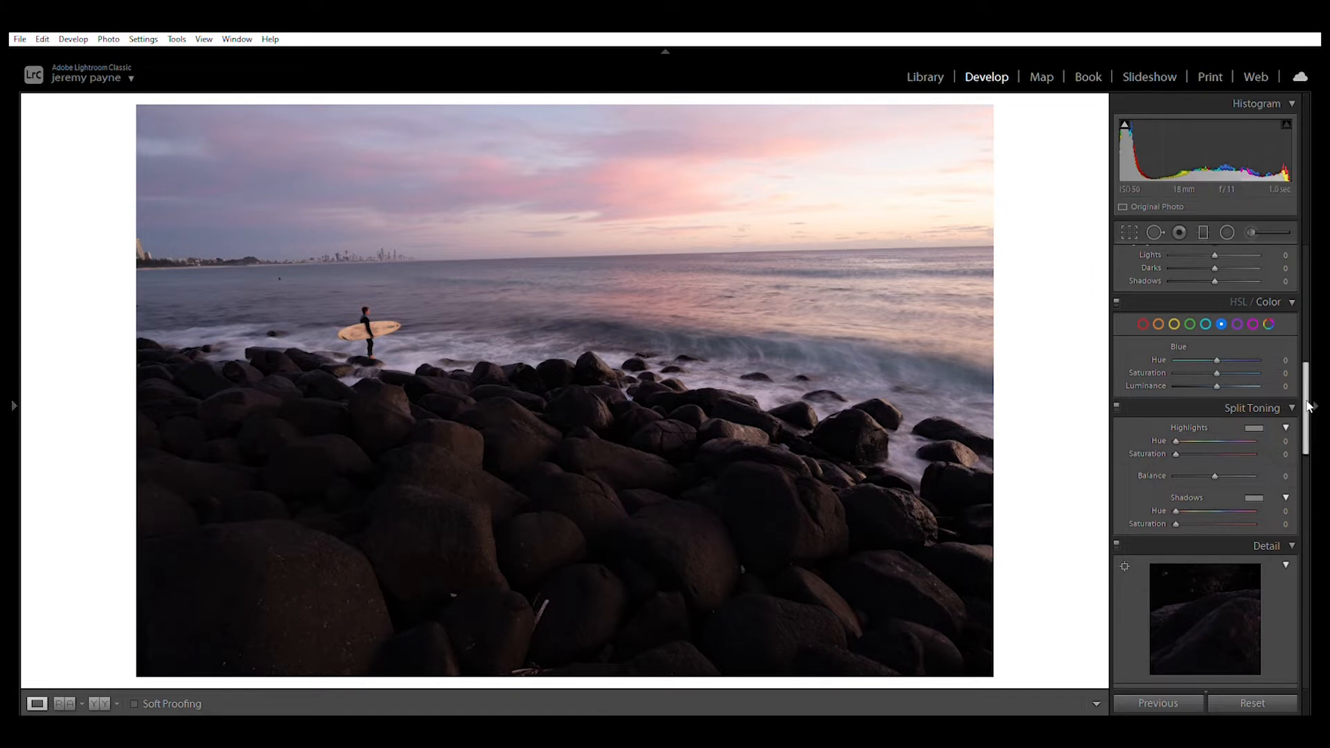
Straighten the sloping horizon by rotating the photo to an angle of 1.07 with the Crop tool.
scroll(1305, 374, "up", 7)
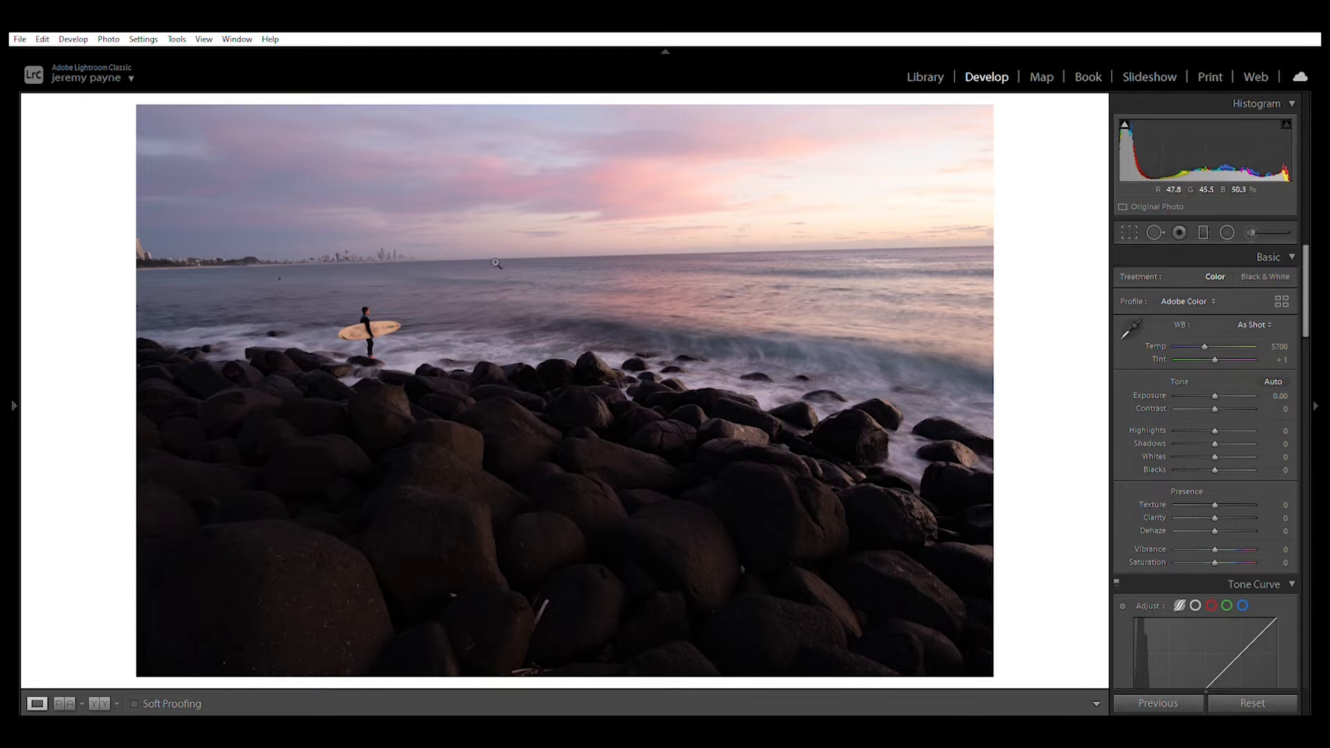
left_click(1129, 232)
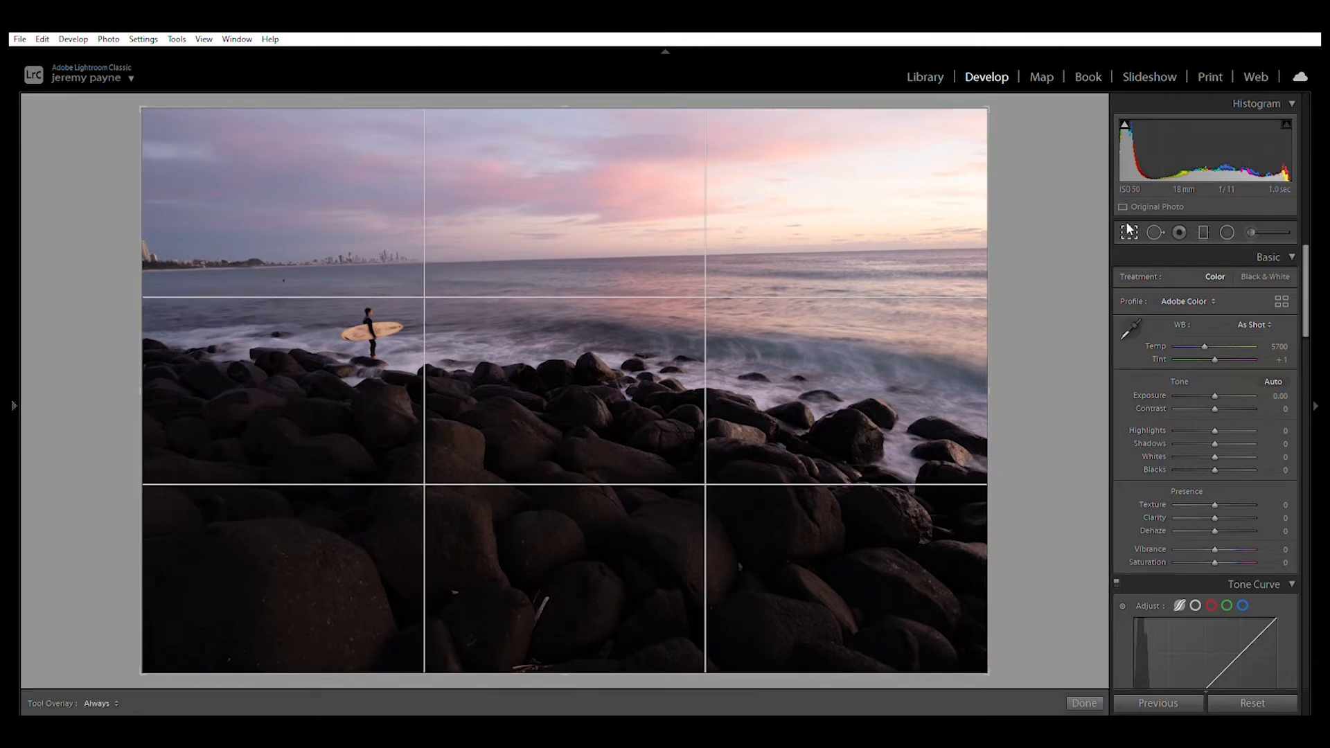
left_click_drag(1031, 277, 1032, 286)
left_click(1126, 222)
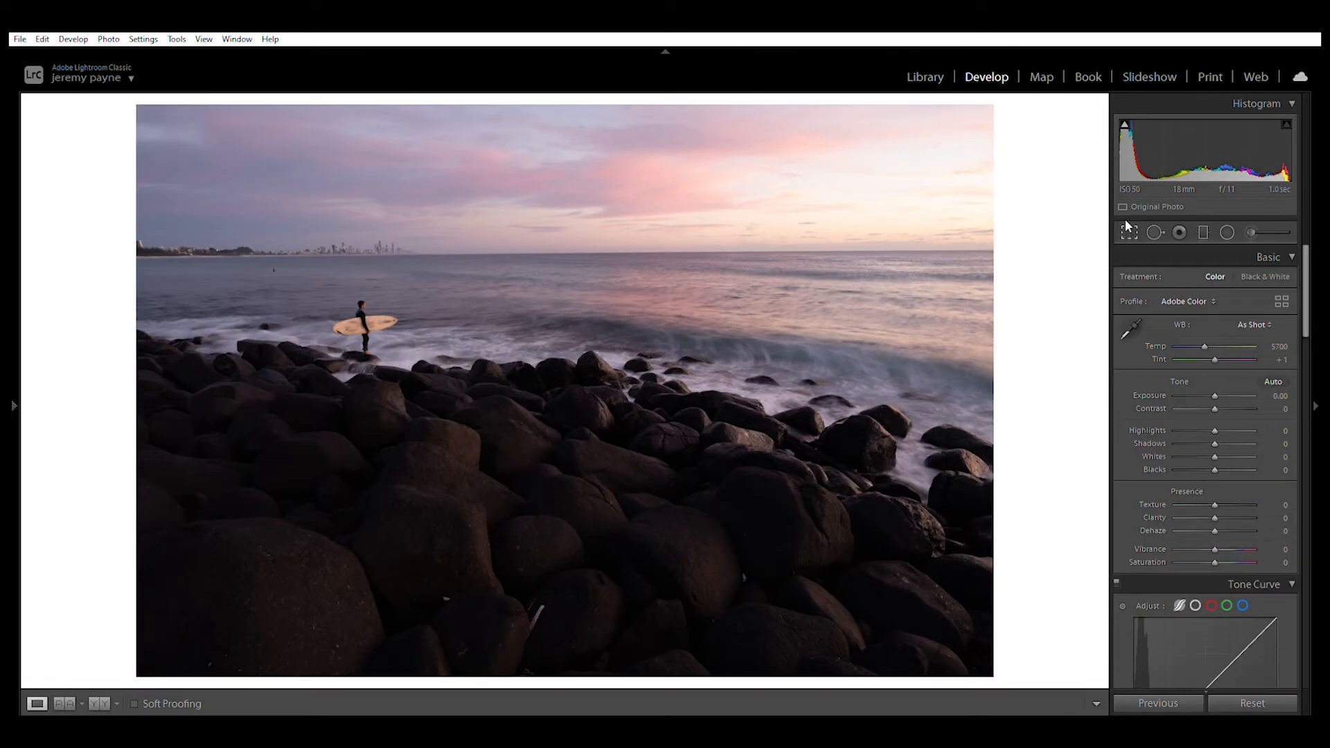
Crop away the dark rocks along the photo's bottom edge and trim both sides, using a custom aspect.
left_click(1125, 218)
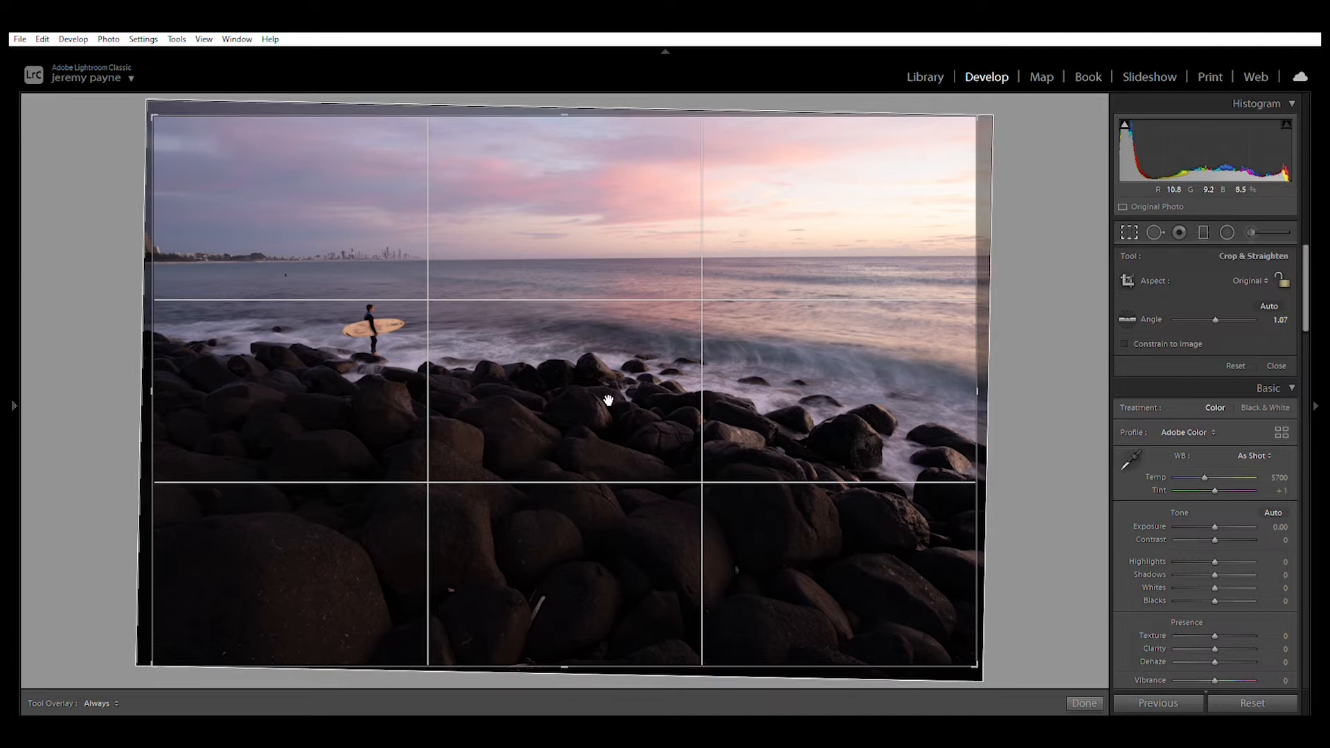
left_click_drag(567, 660, 565, 603)
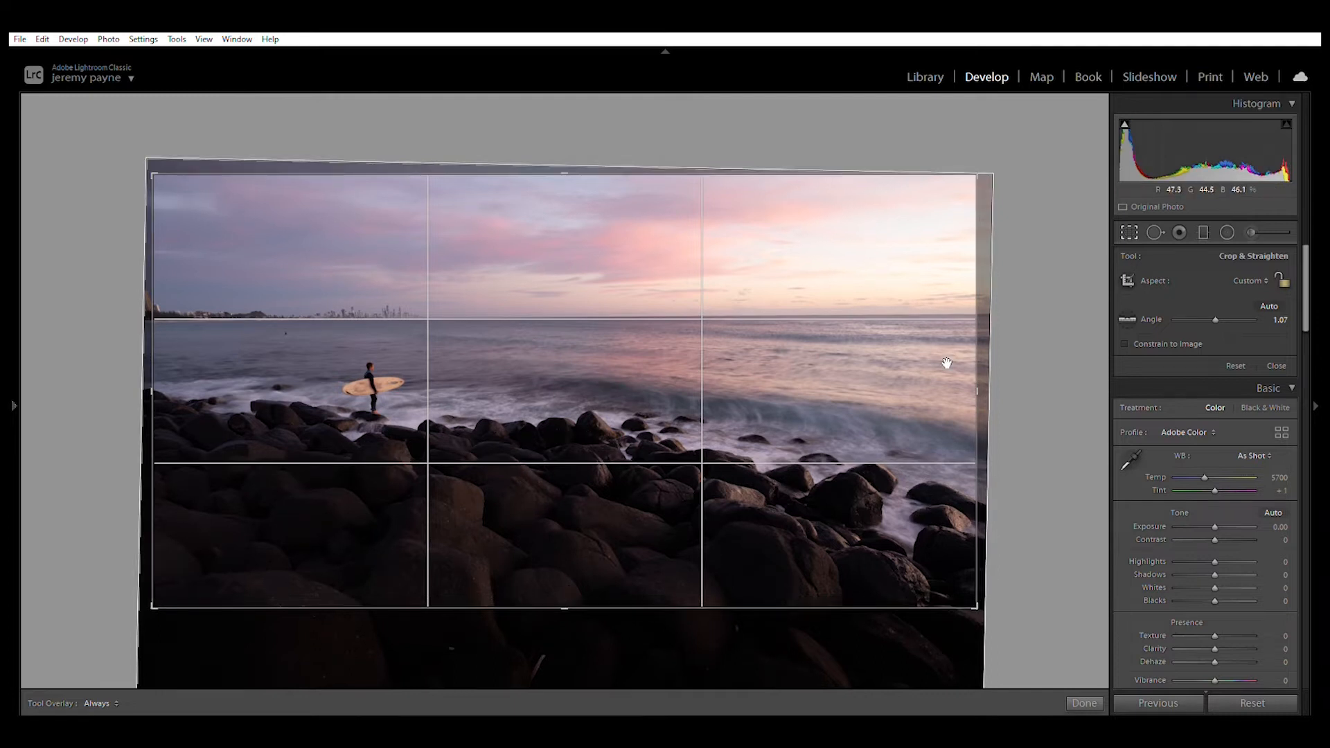
left_click_drag(980, 386, 944, 383)
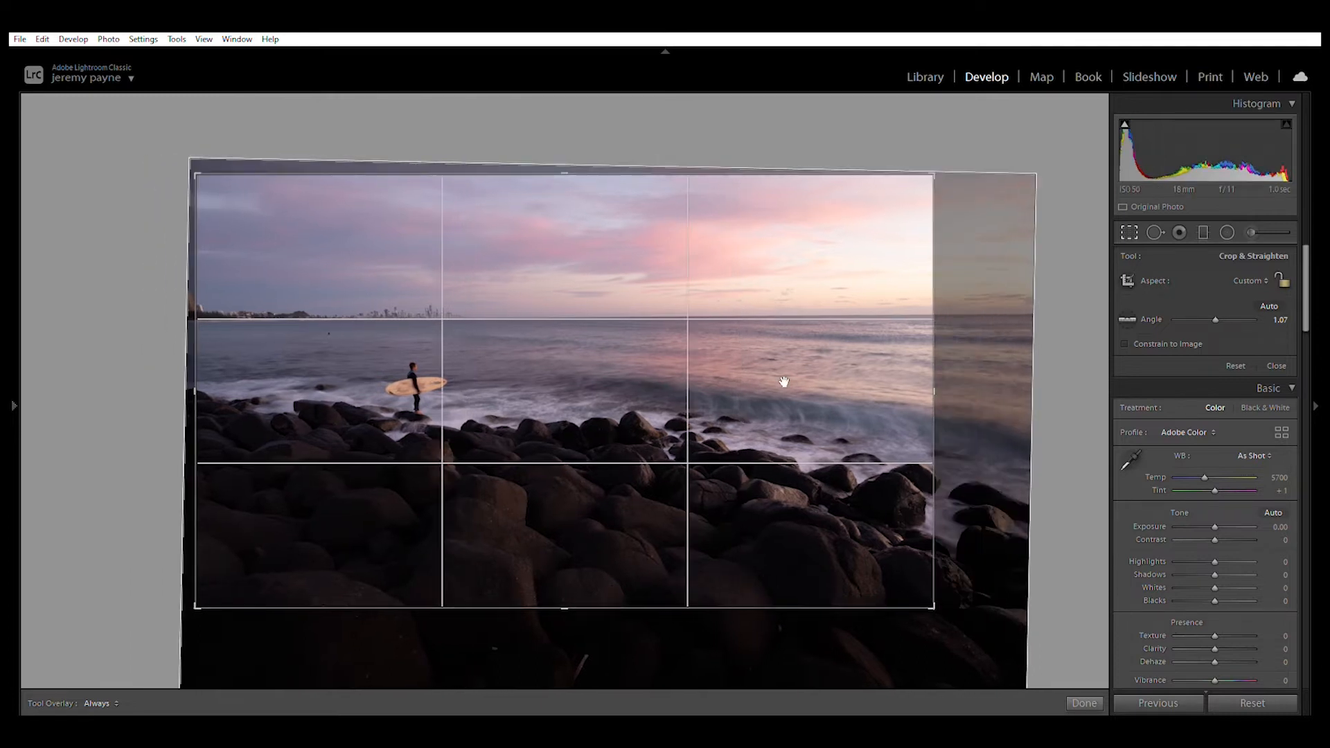
left_click_drag(199, 384, 236, 380)
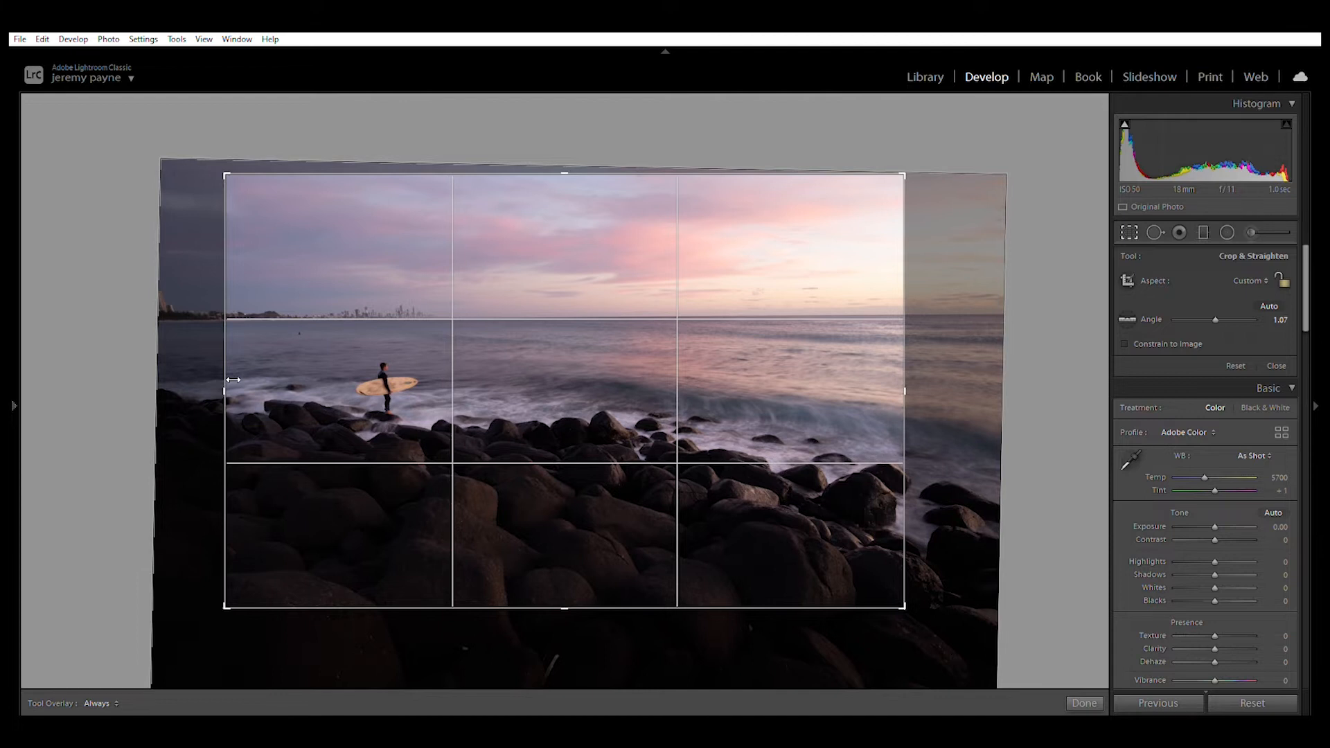
left_click(1078, 703)
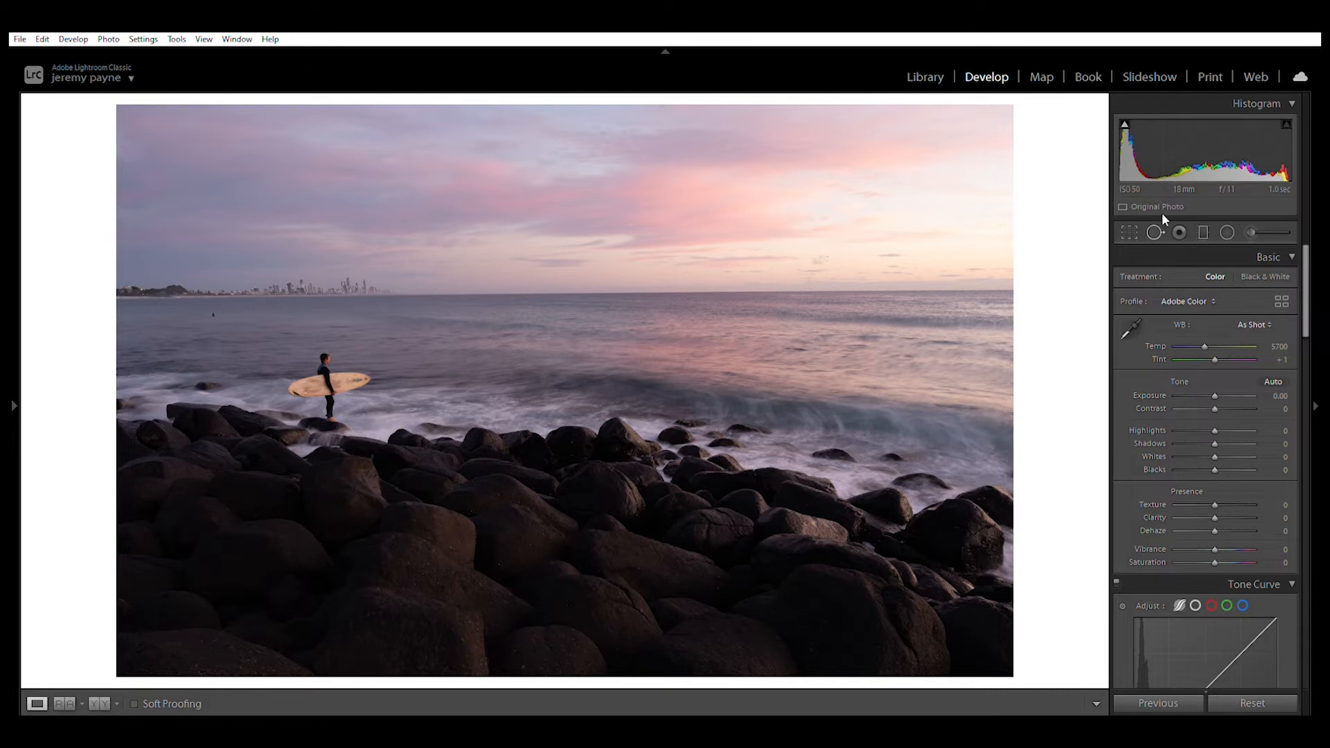
Heal the dust spot in the purple sky above the city skyline with the Spot Removal tool.
key("q")
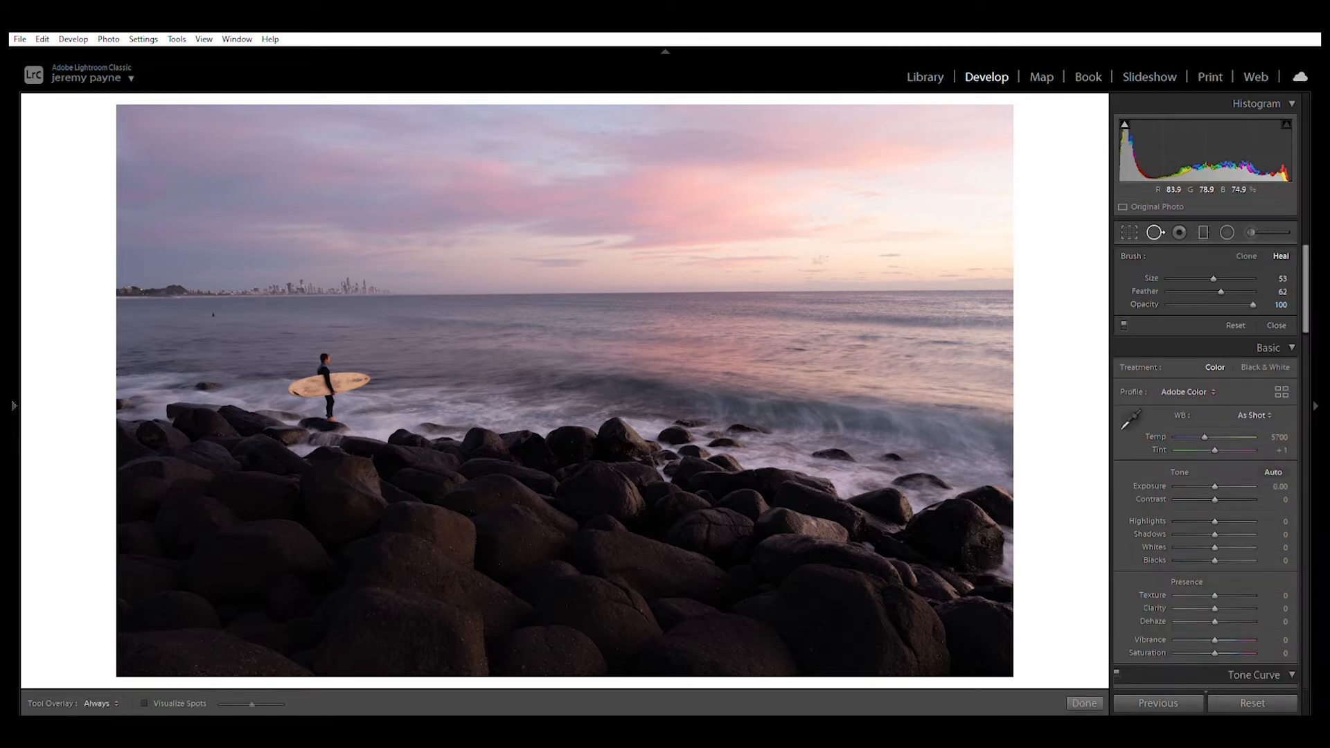
left_click(375, 215)
left_click_drag(457, 273, 797, 201)
left_click_drag(451, 305, 677, 415)
left_click_drag(523, 267, 548, 355)
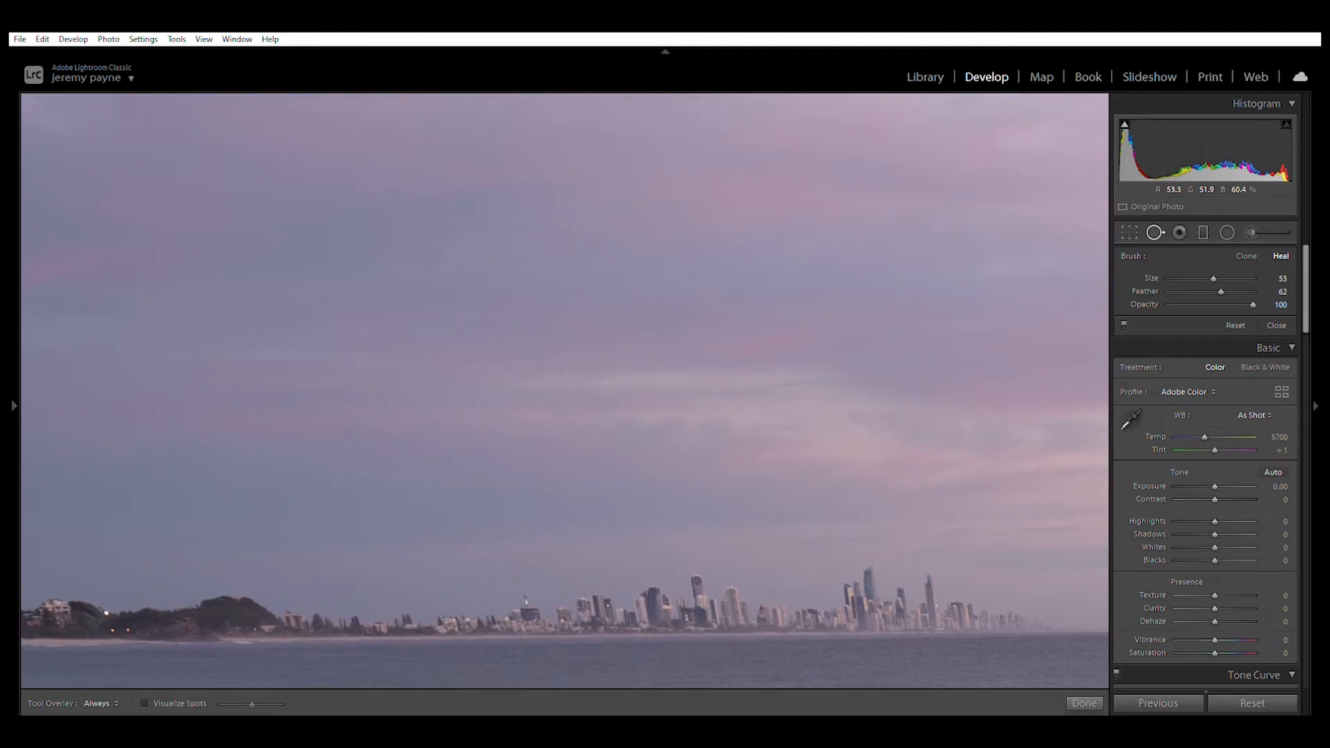
left_click(427, 260)
Heal the dust spot in the pink clouds over the sea on the photo's right side.
mouse_move(783, 323)
left_mouse_down()
mouse_move(499, 336)
mouse_move(888, 339)
mouse_move(464, 352)
left_mouse_up()
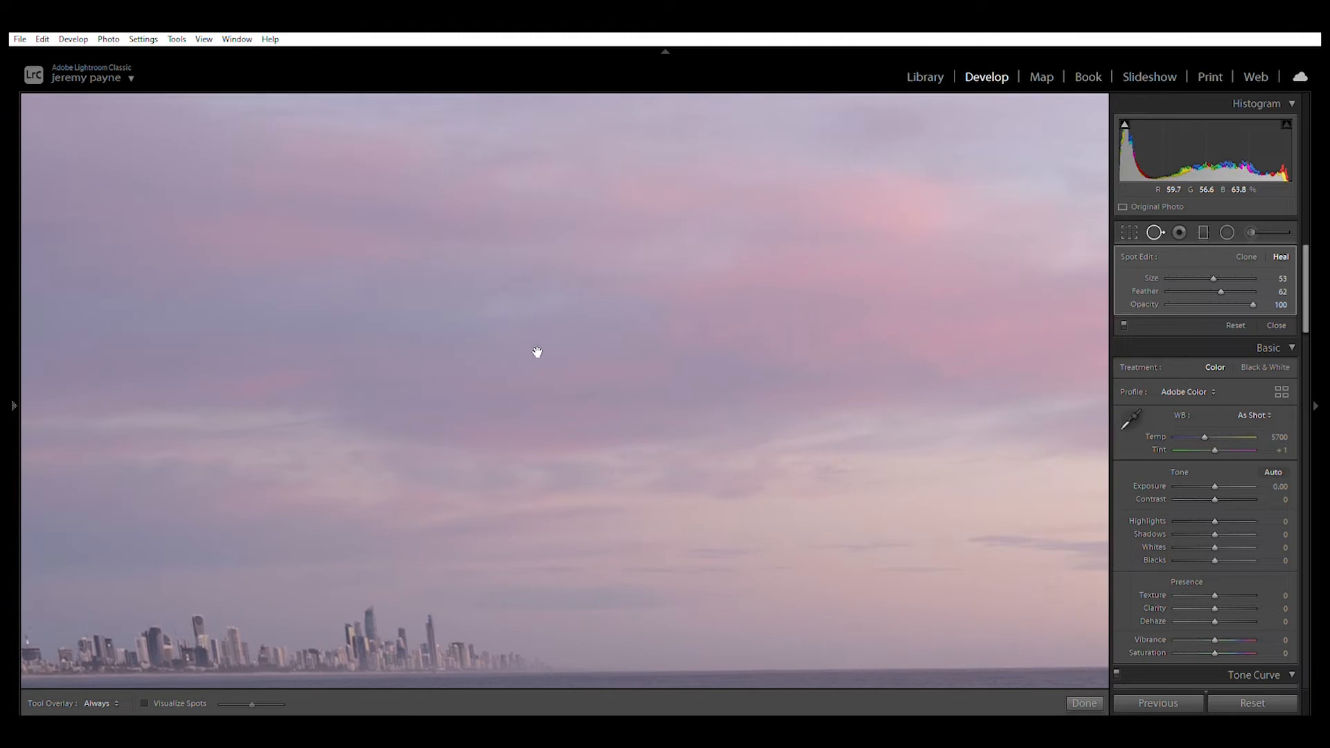
left_click_drag(814, 351, 246, 379)
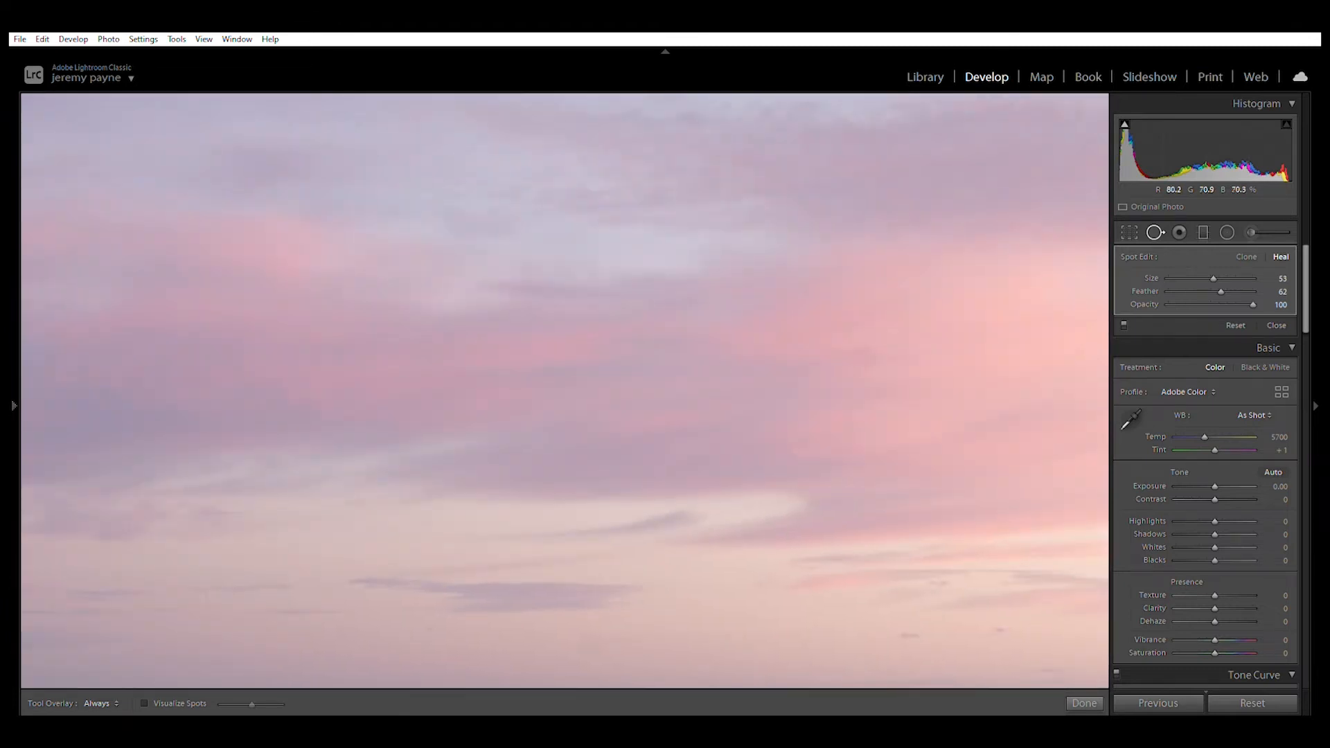
left_click(956, 479)
Check the rest of the sky for dust and heal the remaining spots near the photo's upper edge.
left_click_drag(977, 341, 582, 362)
left_click_drag(971, 344, 581, 236)
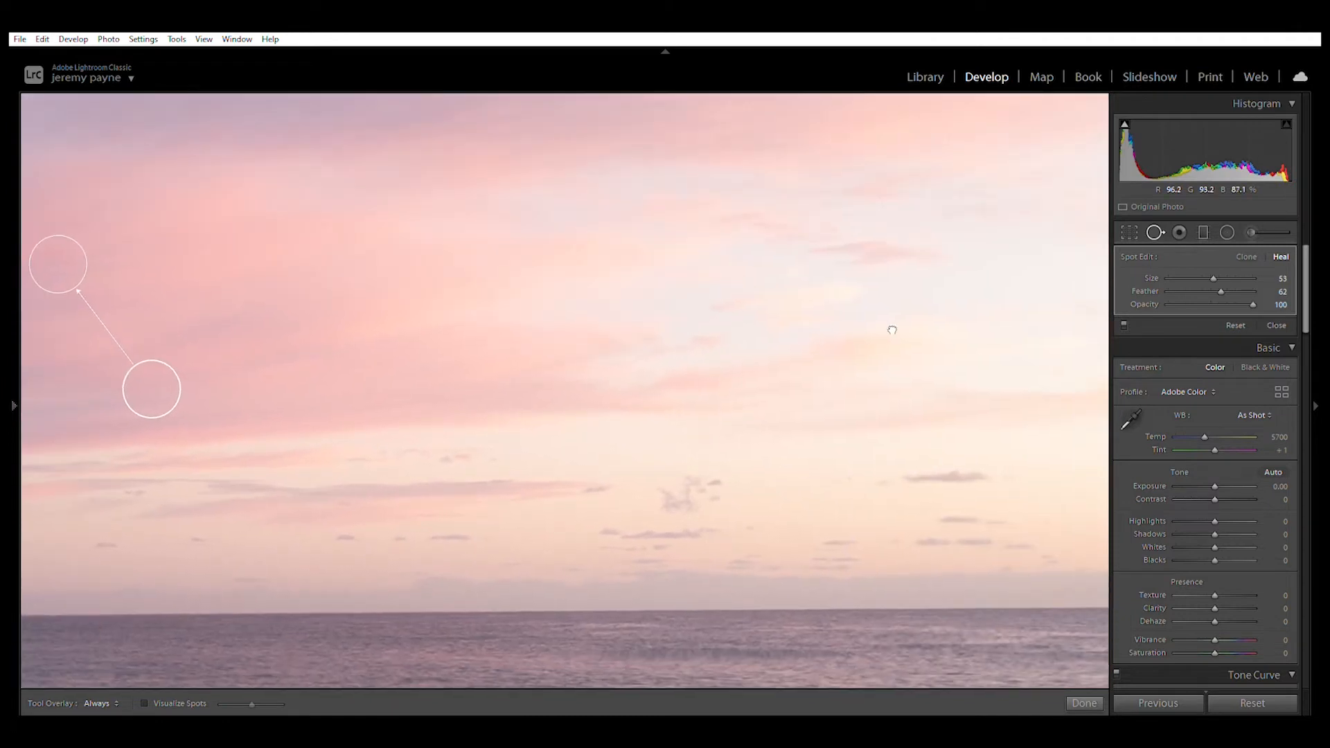
left_click_drag(891, 326, 401, 407)
mouse_move(593, 363)
left_mouse_down()
mouse_move(874, 544)
mouse_move(820, 410)
mouse_move(998, 336)
left_mouse_up()
left_click_drag(507, 309, 977, 363)
mouse_move(390, 317)
left_mouse_down()
mouse_move(760, 196)
mouse_move(539, 306)
mouse_move(771, 312)
left_mouse_up()
left_click_drag(389, 277, 706, 487)
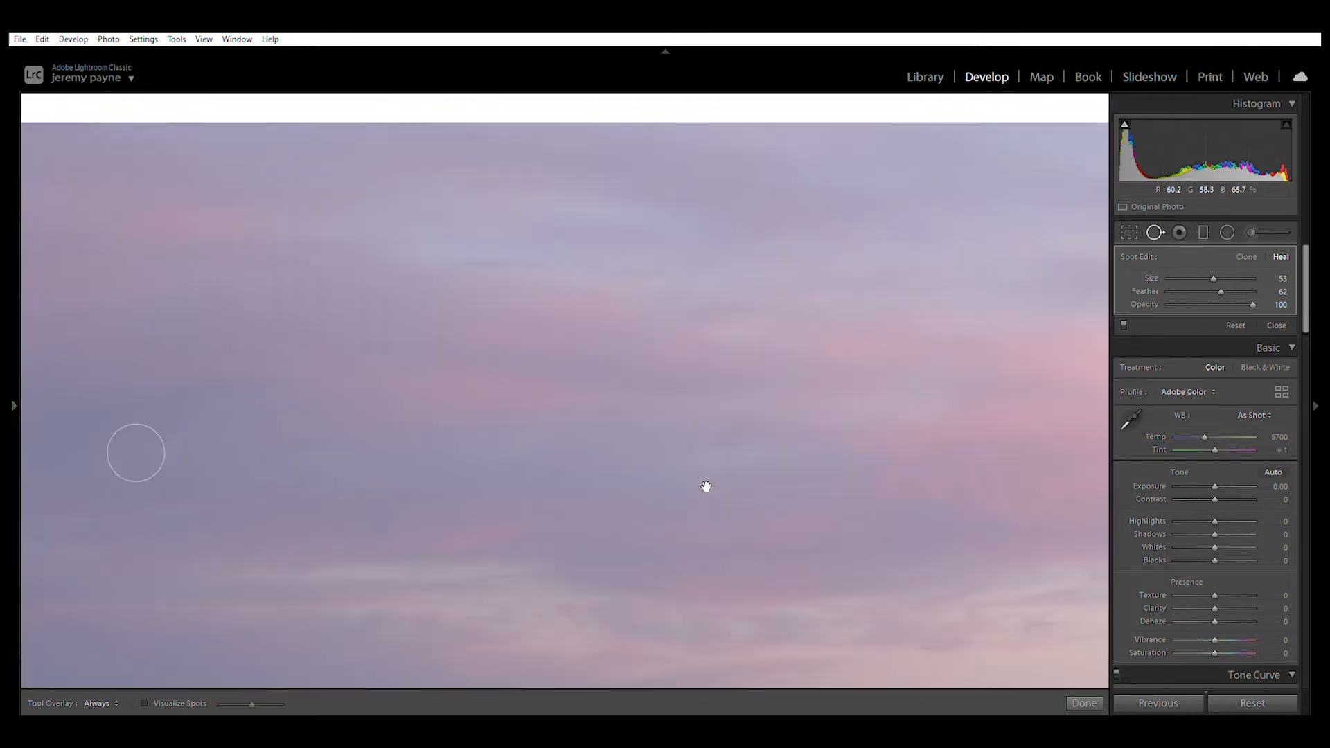
left_click(537, 246)
left_click(751, 179)
Remove the small dark figure in the water below the skyline with a healing spot and finish spot removal.
mouse_move(553, 433)
left_mouse_down()
mouse_move(576, 446)
mouse_move(555, 416)
mouse_move(573, 428)
left_mouse_up()
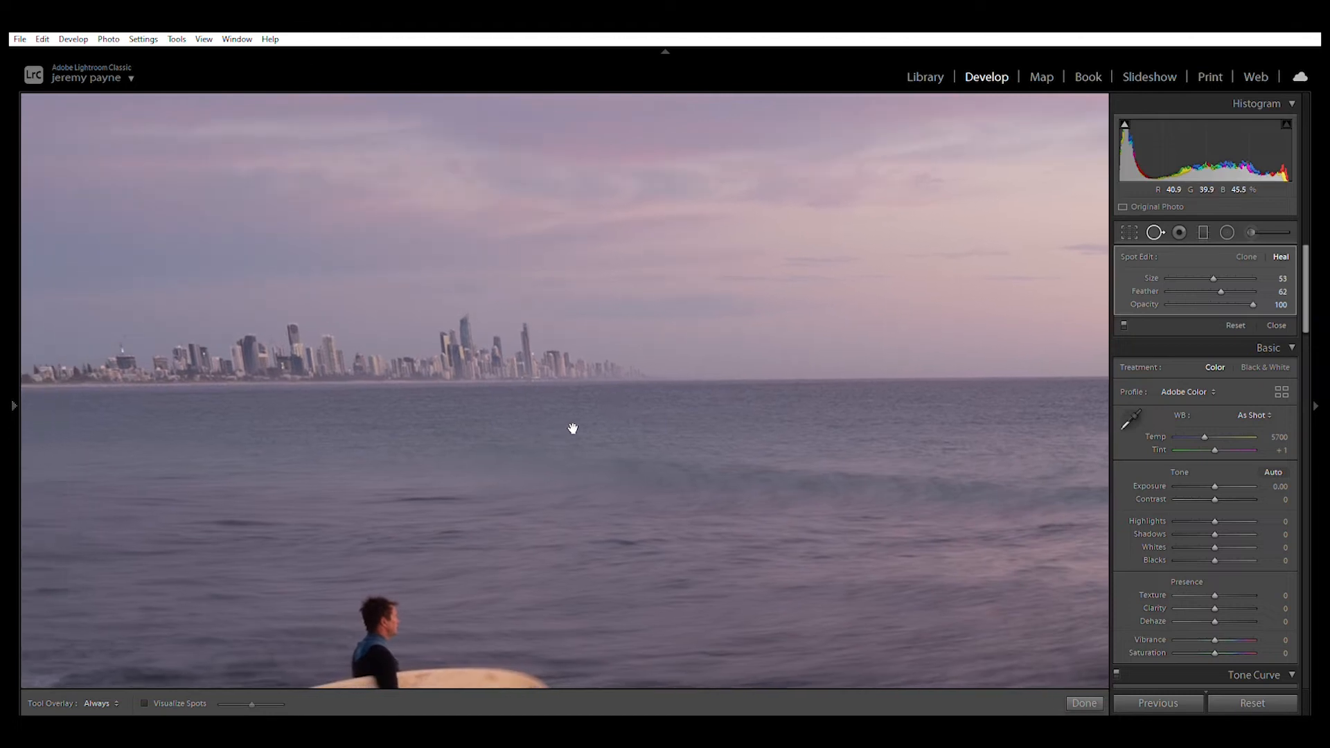
left_click_drag(420, 421, 677, 419)
left_click_drag(443, 464, 489, 456)
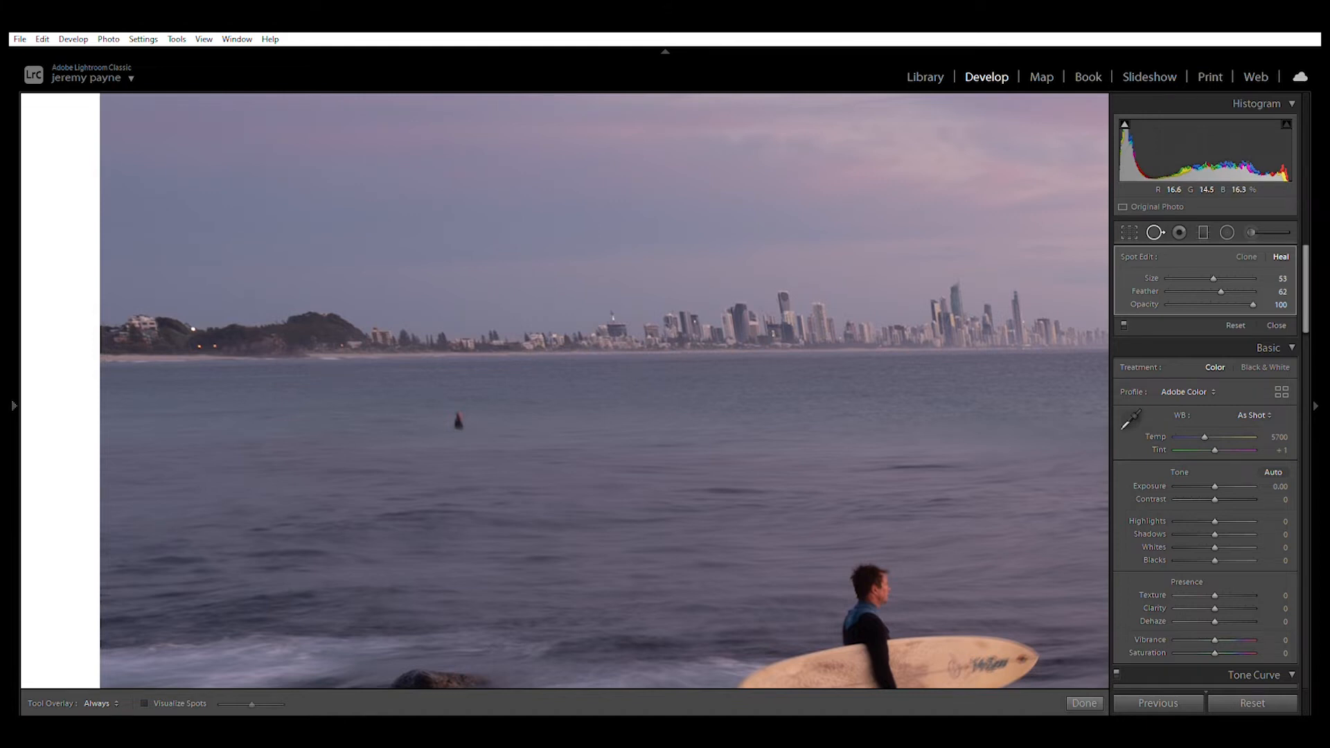
left_click(458, 420)
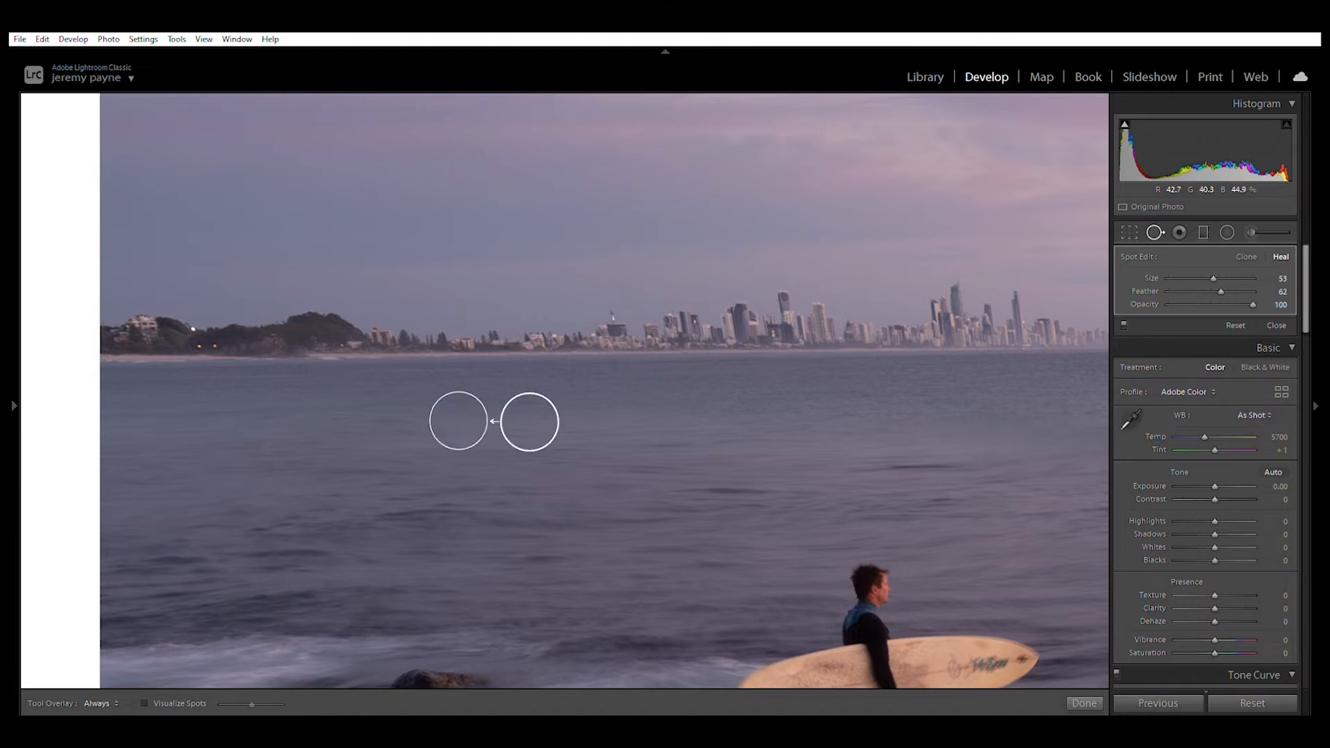
left_click(1094, 698)
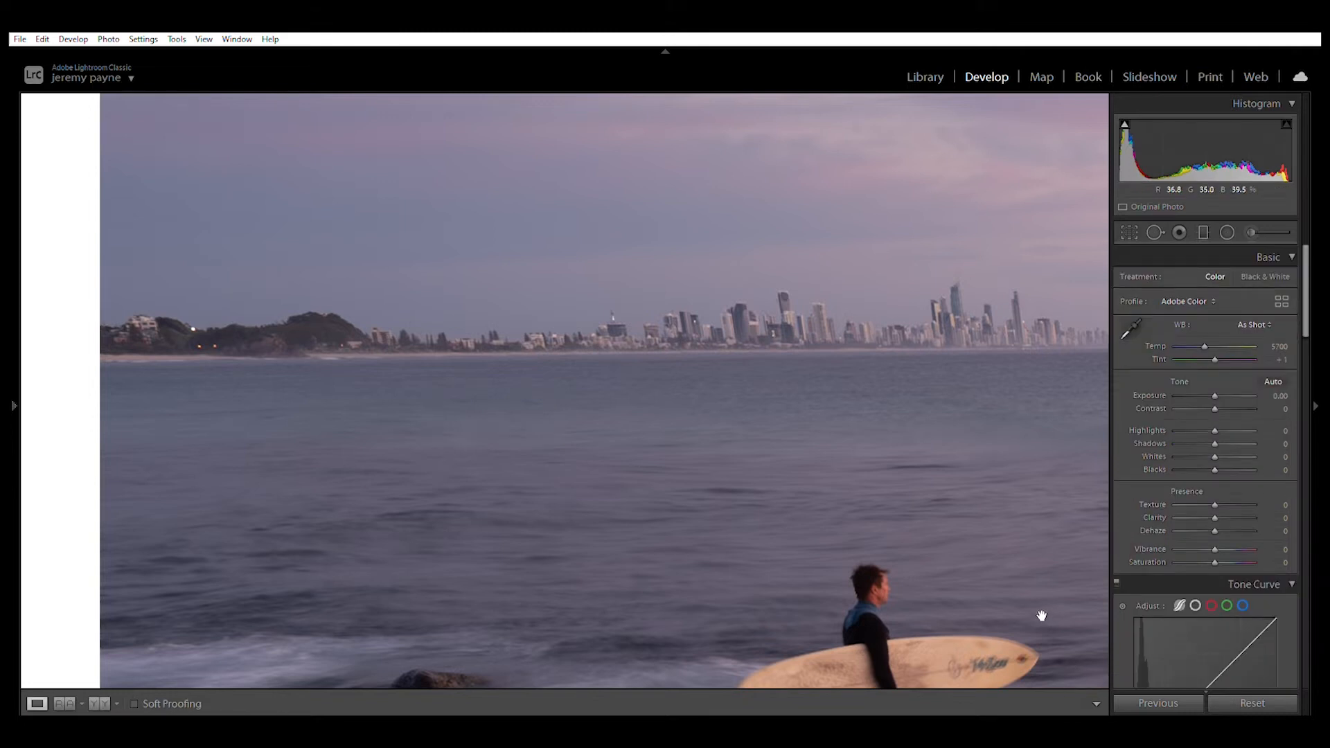
left_click(862, 464)
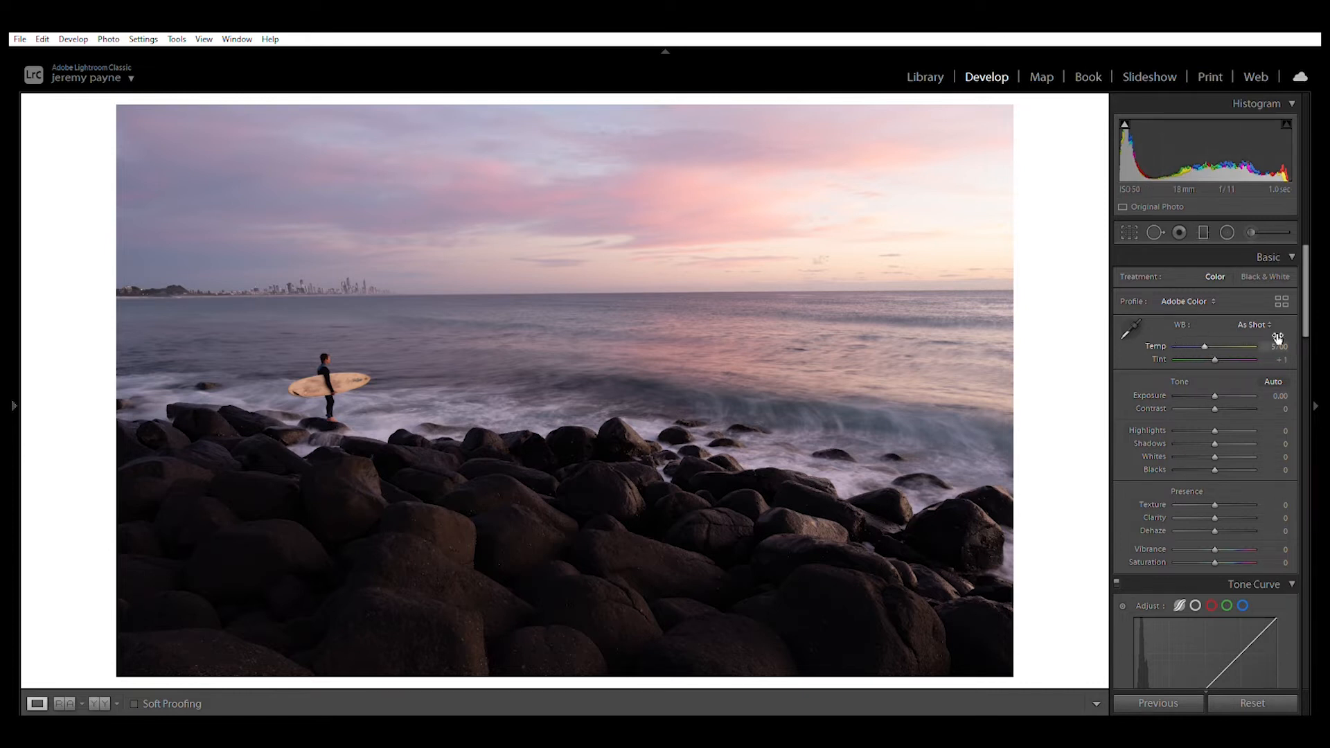
Warm the white balance to a temperature of 6474 and apply the Adobe Landscape profile.
left_click_drag(1207, 334, 1213, 334)
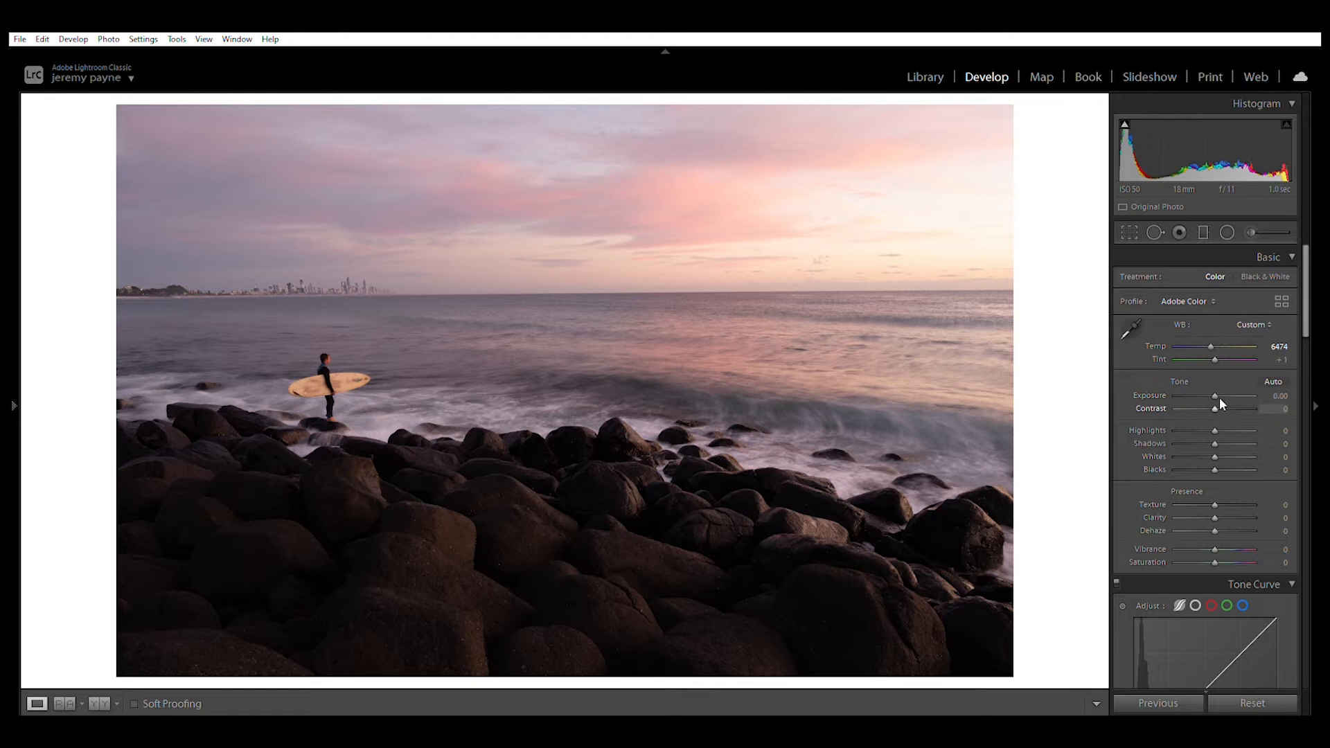
left_click(1282, 302)
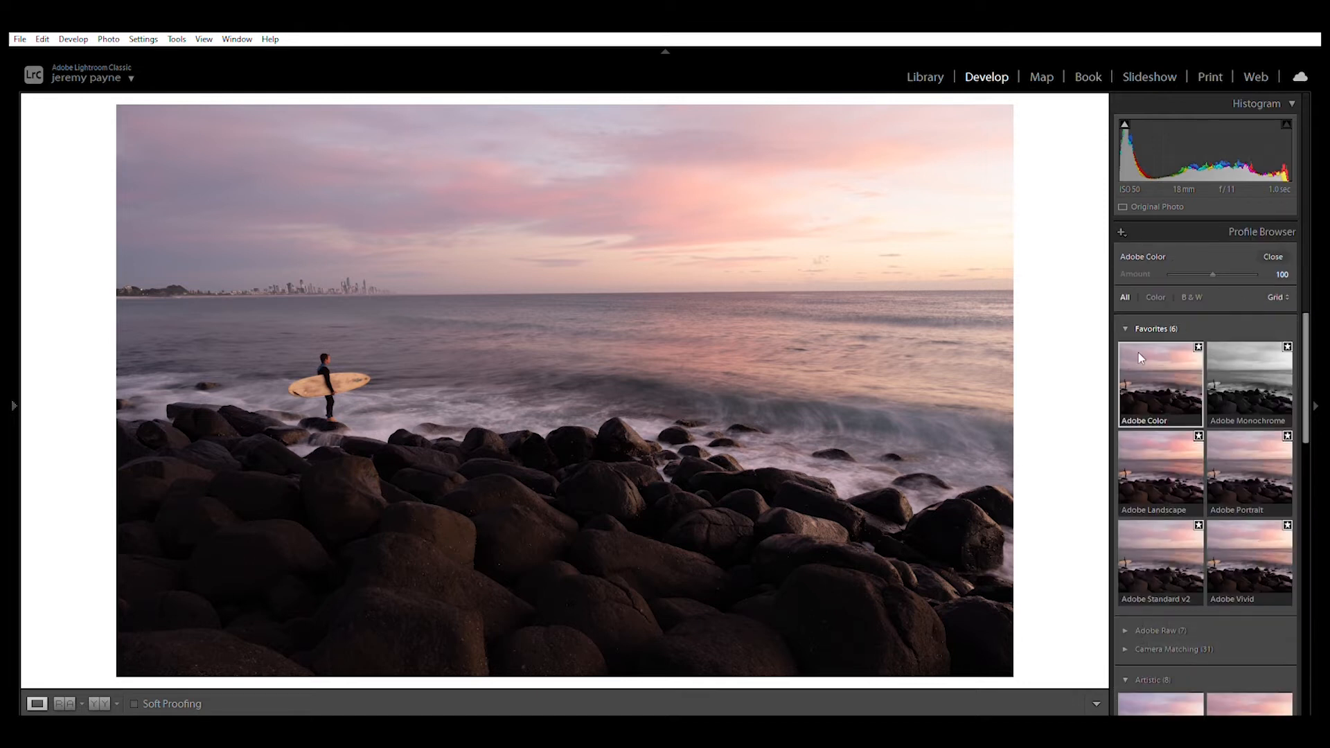
left_click(1158, 475)
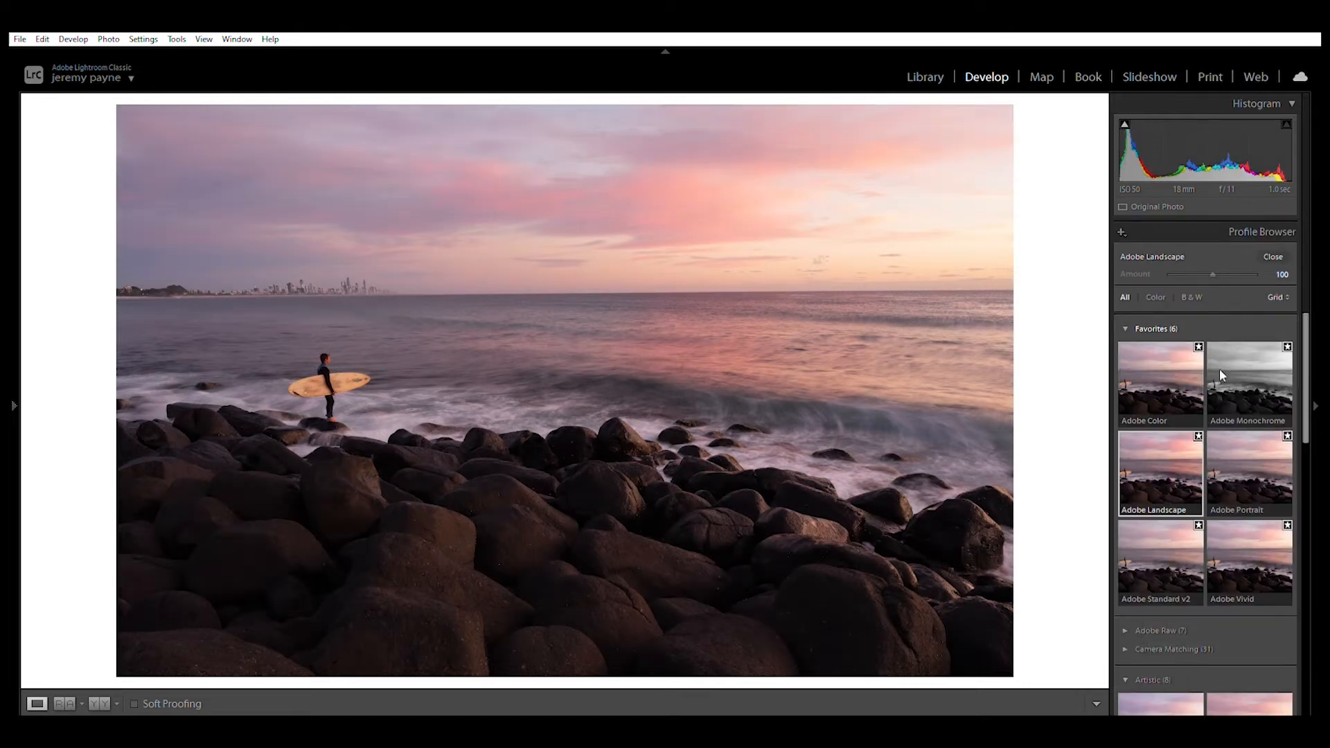
left_click(1274, 254)
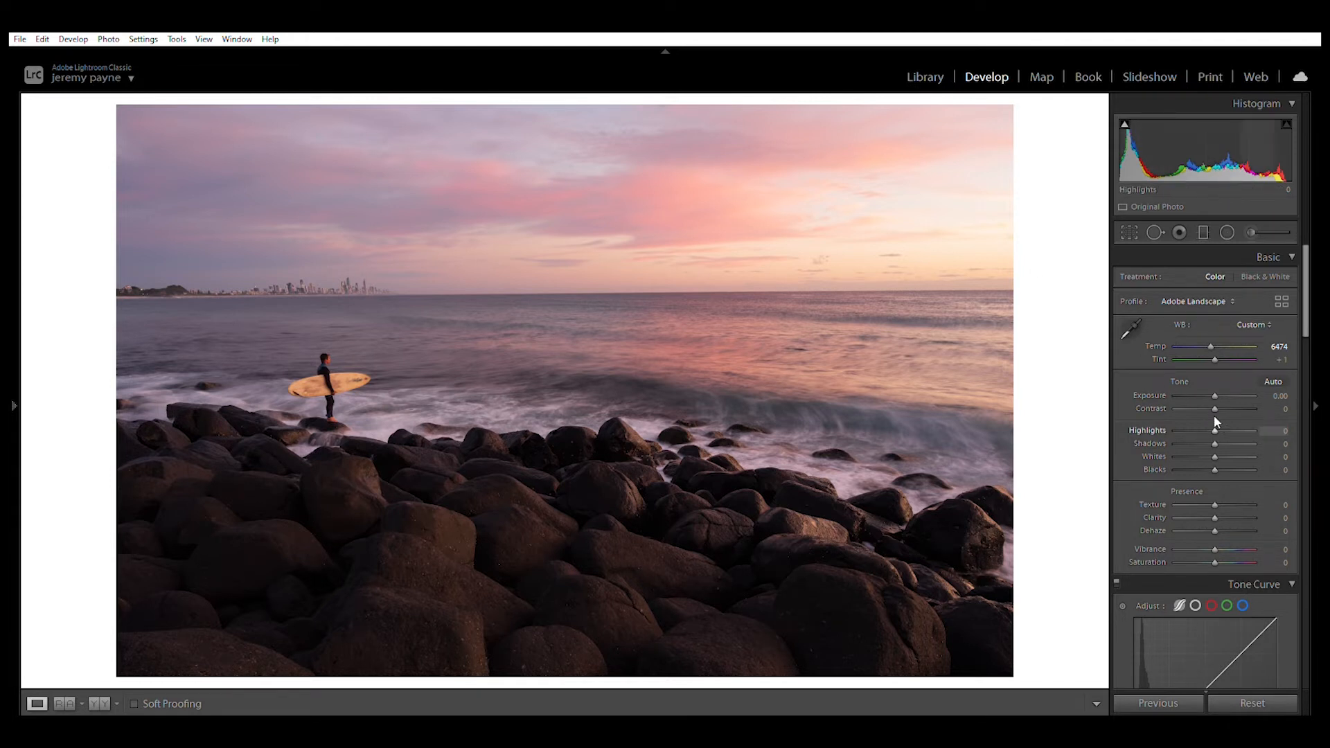
Set Highlights to -21, Shadows to +35, Blacks to +12 and Texture to -12 for the whole photo.
left_click_drag(1215, 416, 1208, 416)
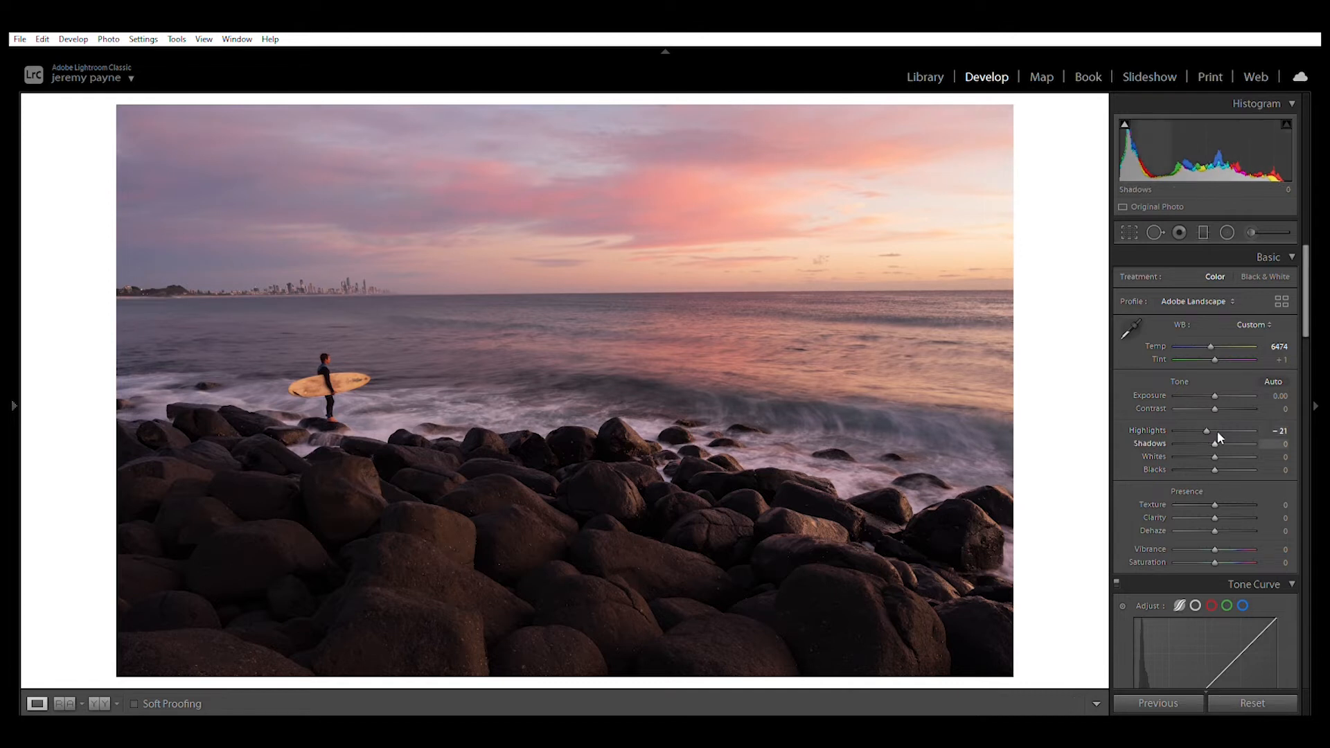
left_click_drag(1217, 431, 1230, 430)
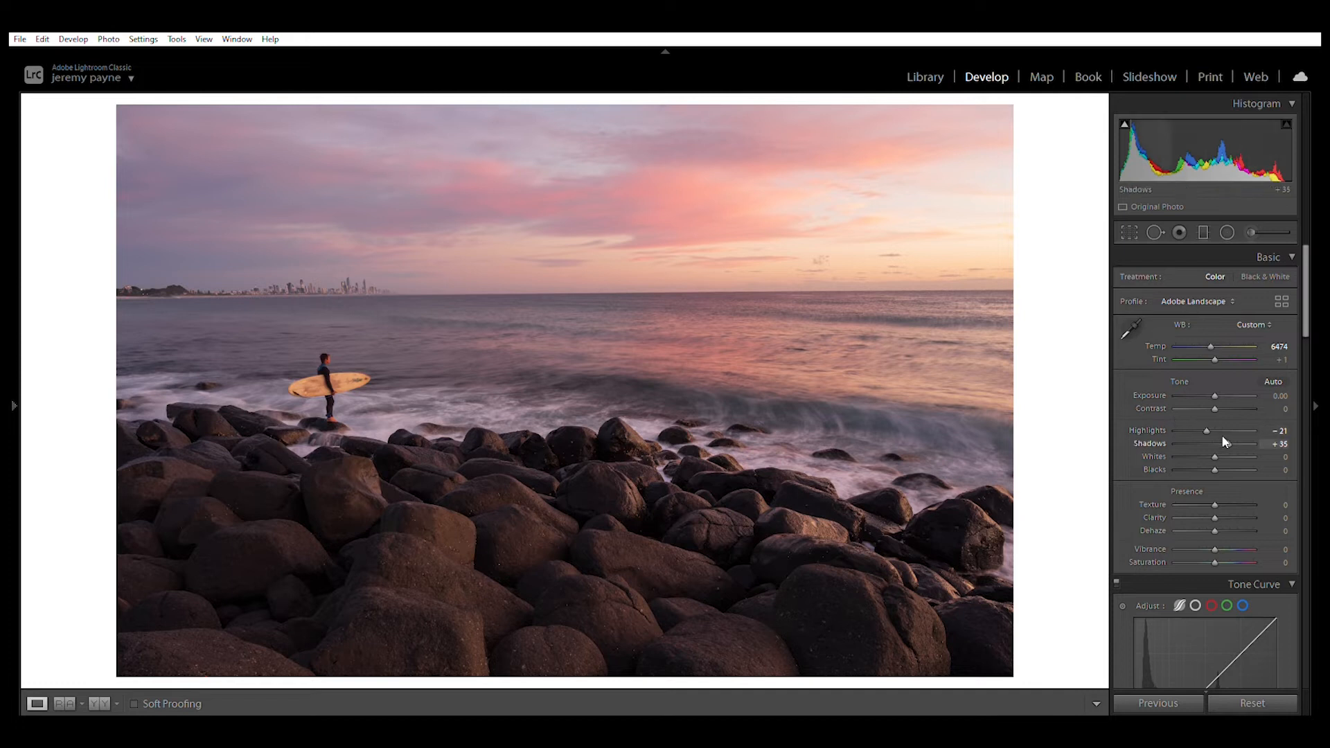
left_click_drag(1216, 461, 1211, 496)
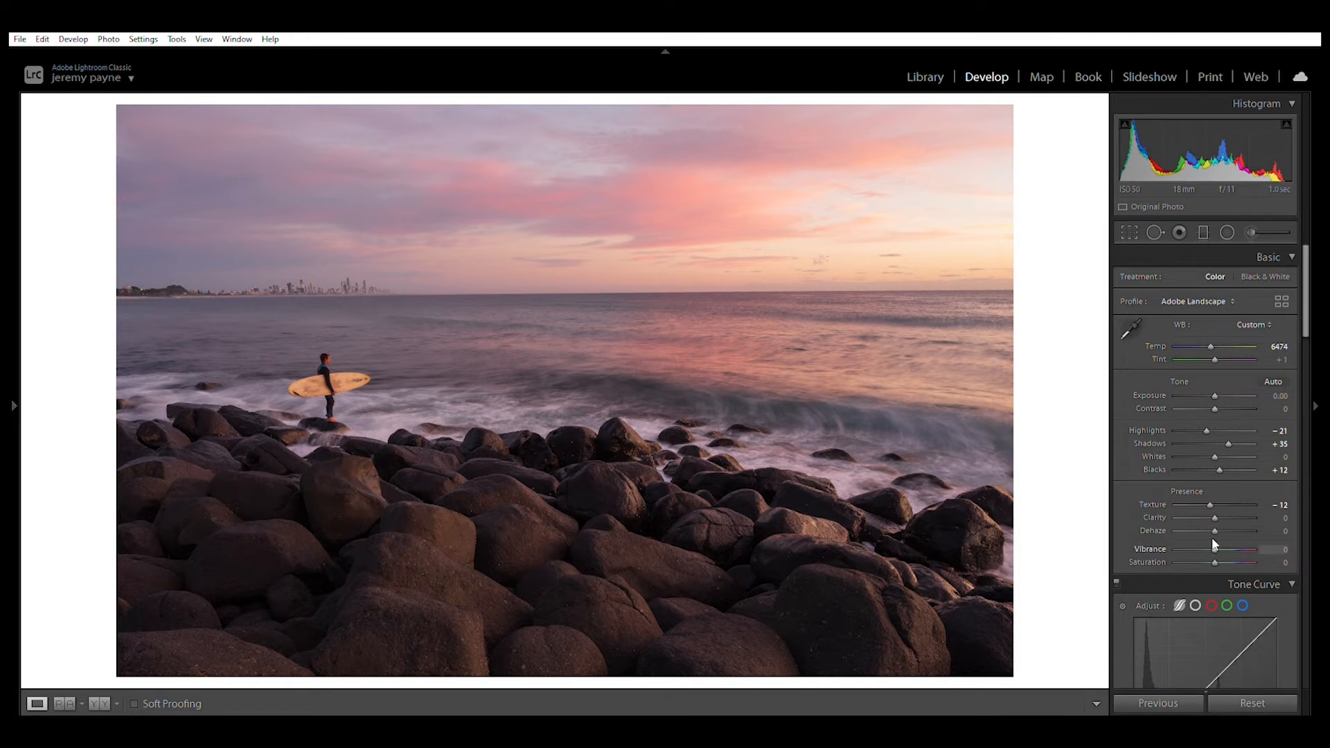
Set the photo's Clarity to -7 and Vibrance to +7.
scroll(1214, 537, "up", 7)
scroll(1216, 513, "down", 4)
scroll(1213, 509, "down", 3)
left_click_drag(1310, 262, 1311, 328)
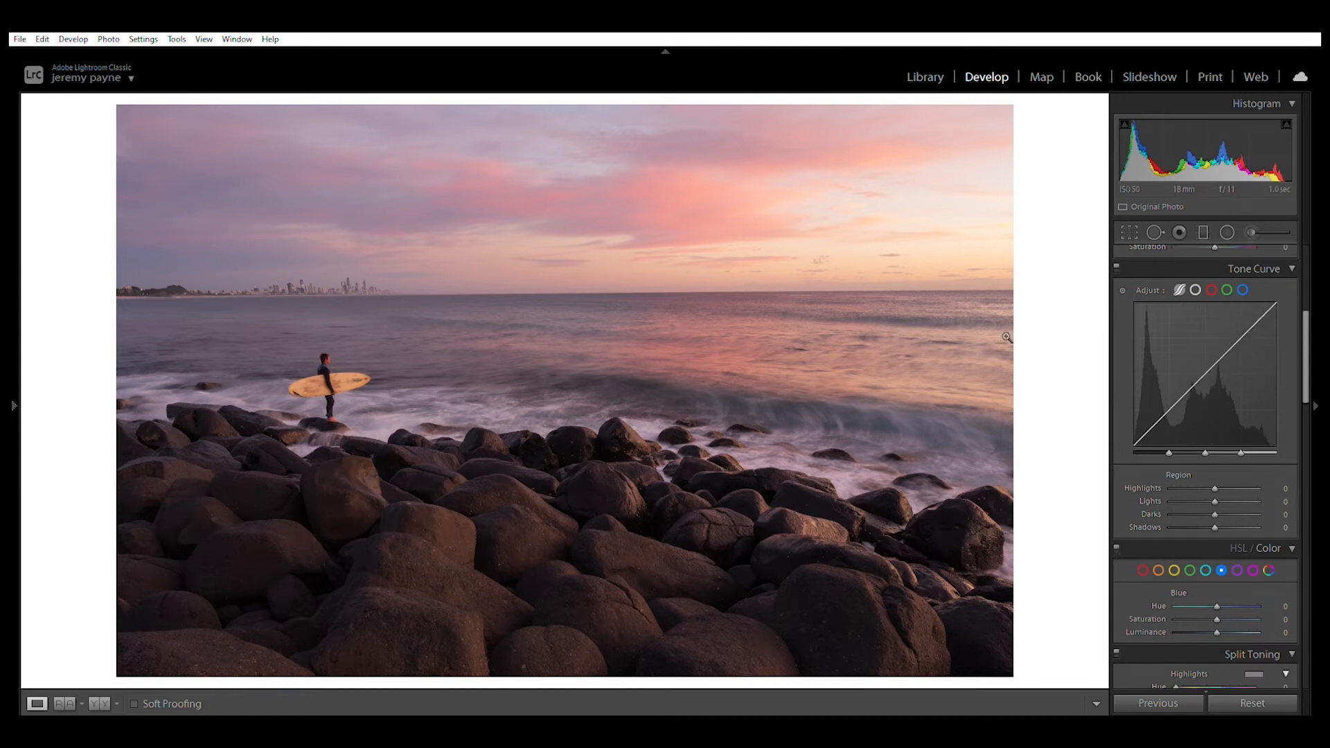
left_click_drag(1310, 338, 1303, 288)
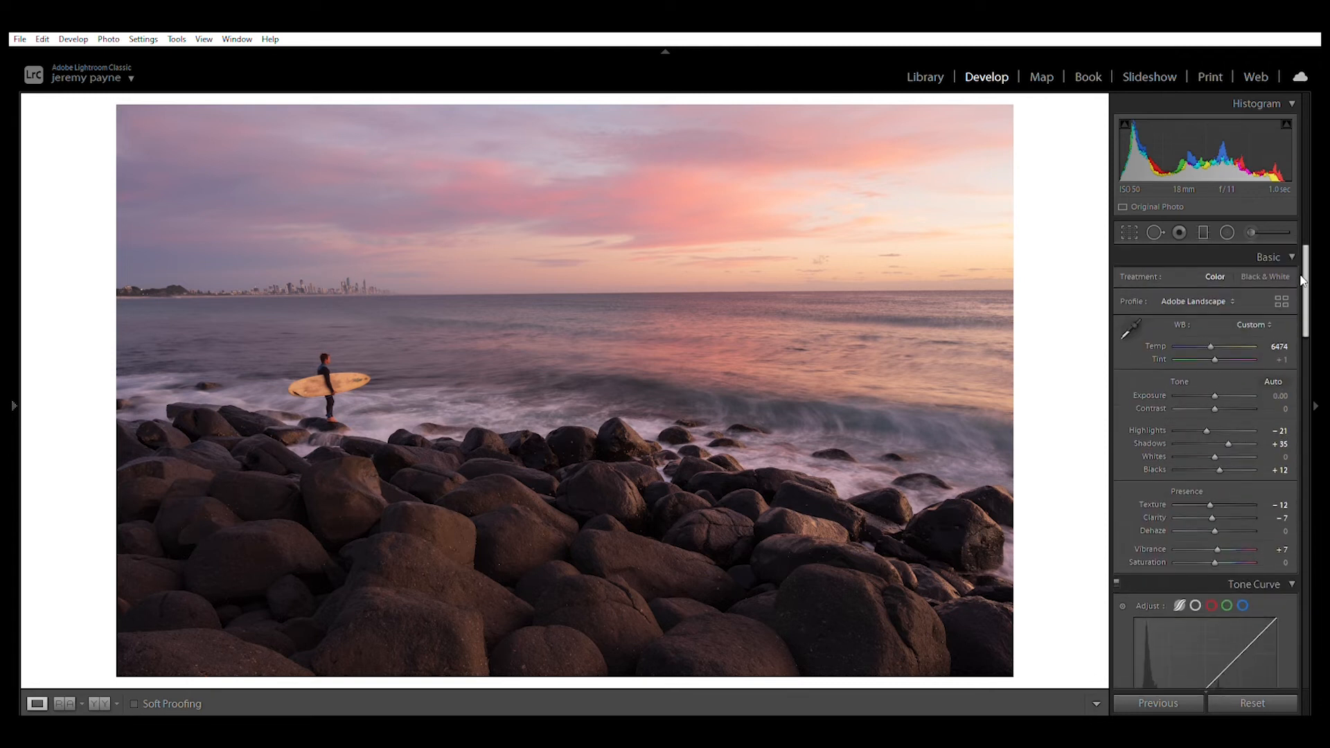
Draw a graduated filter over the sky, centred on the horizon, and reset all its effect settings to zero.
left_click(1203, 232)
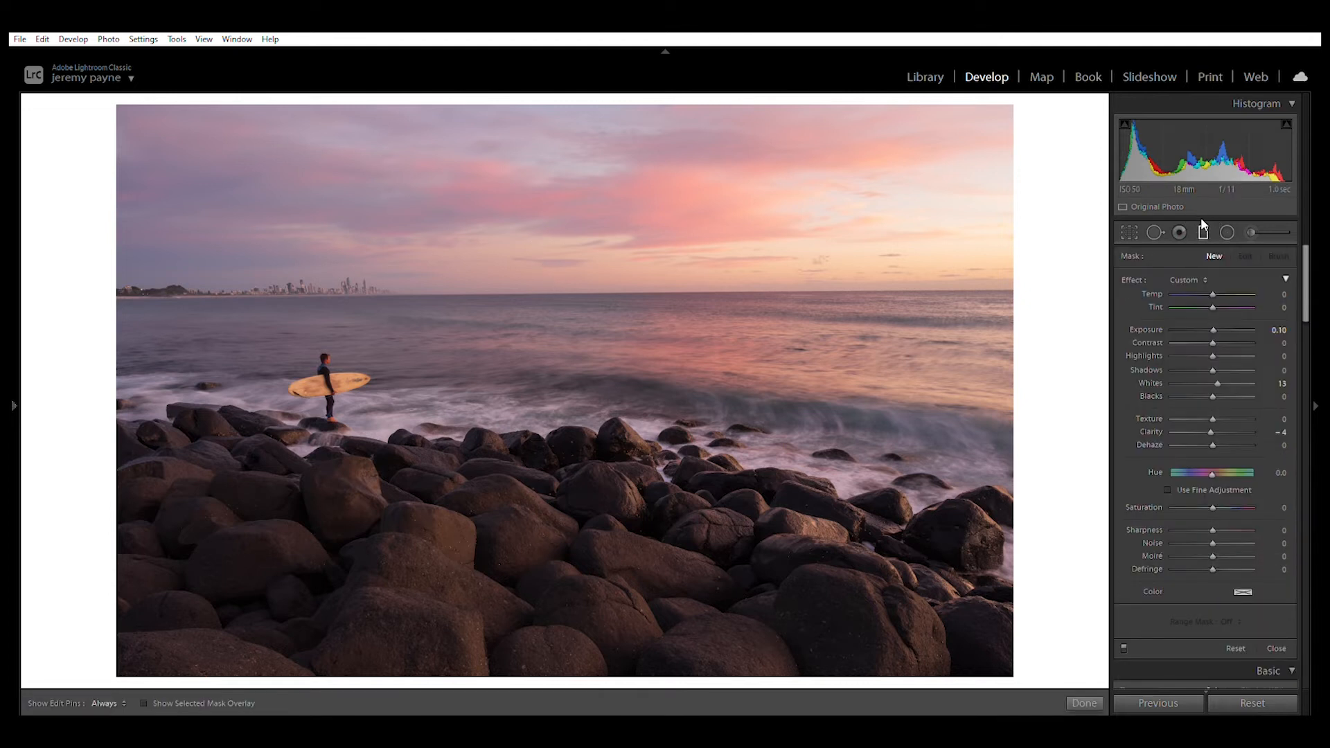
left_click_drag(557, 262, 555, 304)
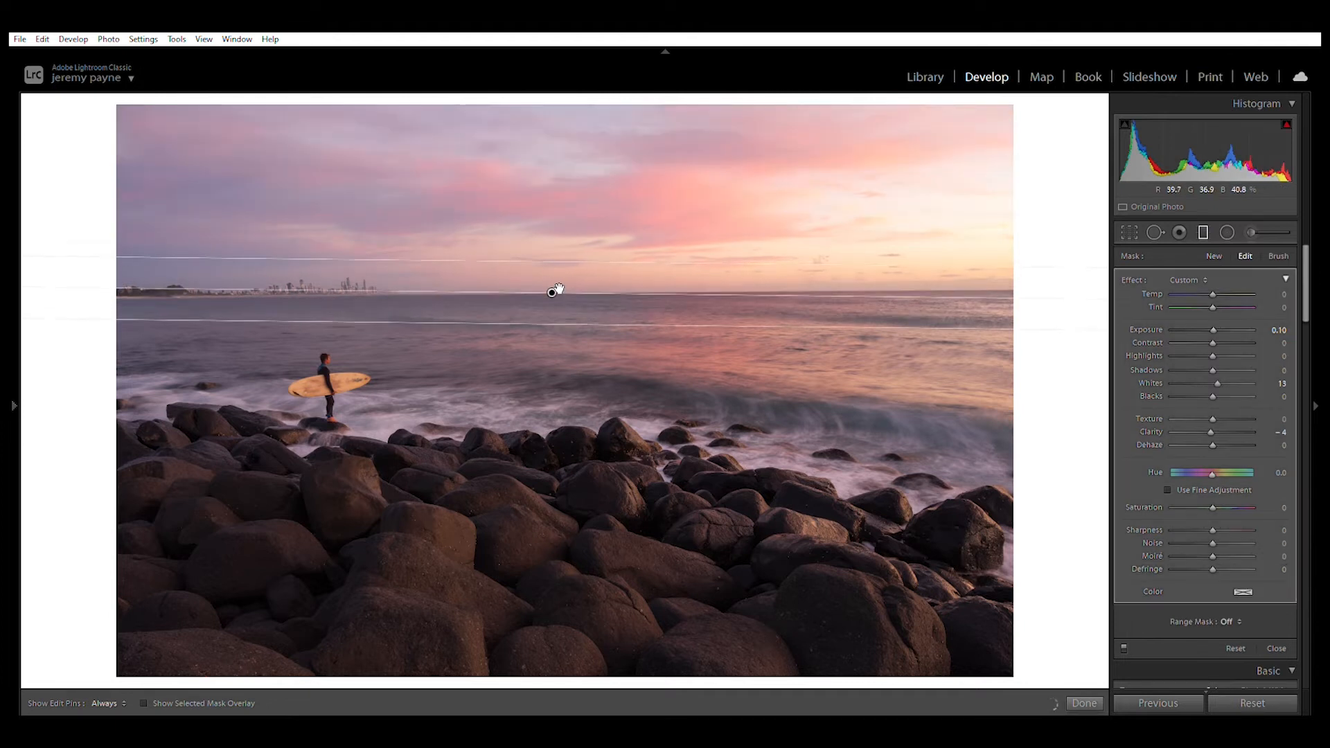
double_click(1137, 267)
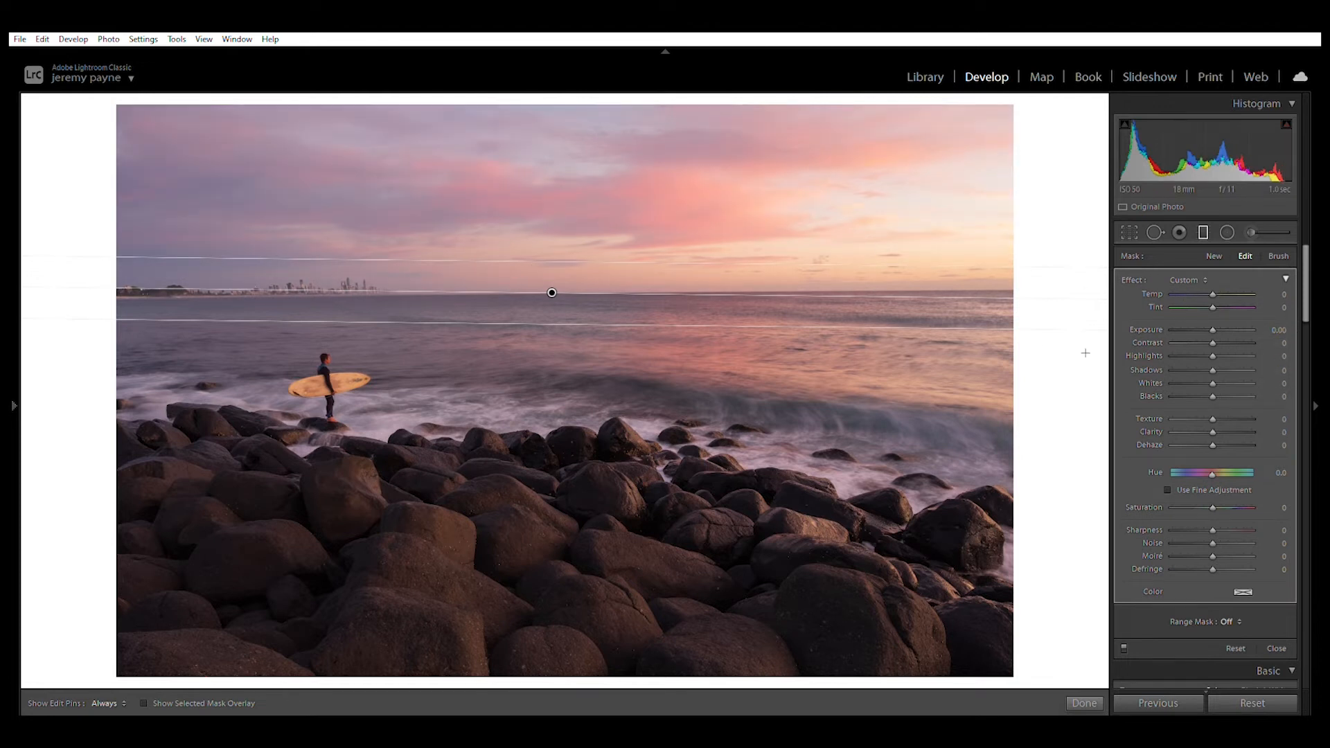
Set the sky filter's Highlights to -33 and Clarity to 18, and finish editing the filter.
left_click_drag(1211, 343, 1200, 349)
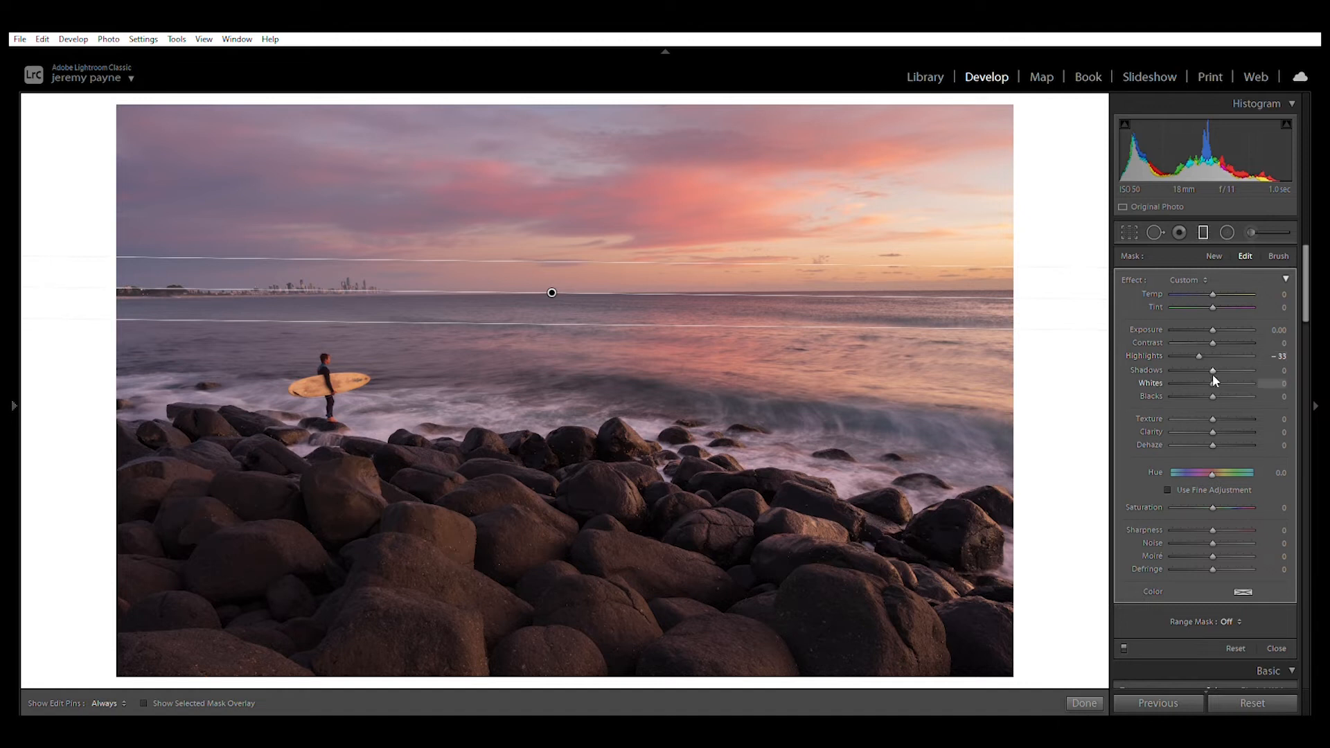
left_click_drag(1218, 420, 1224, 421)
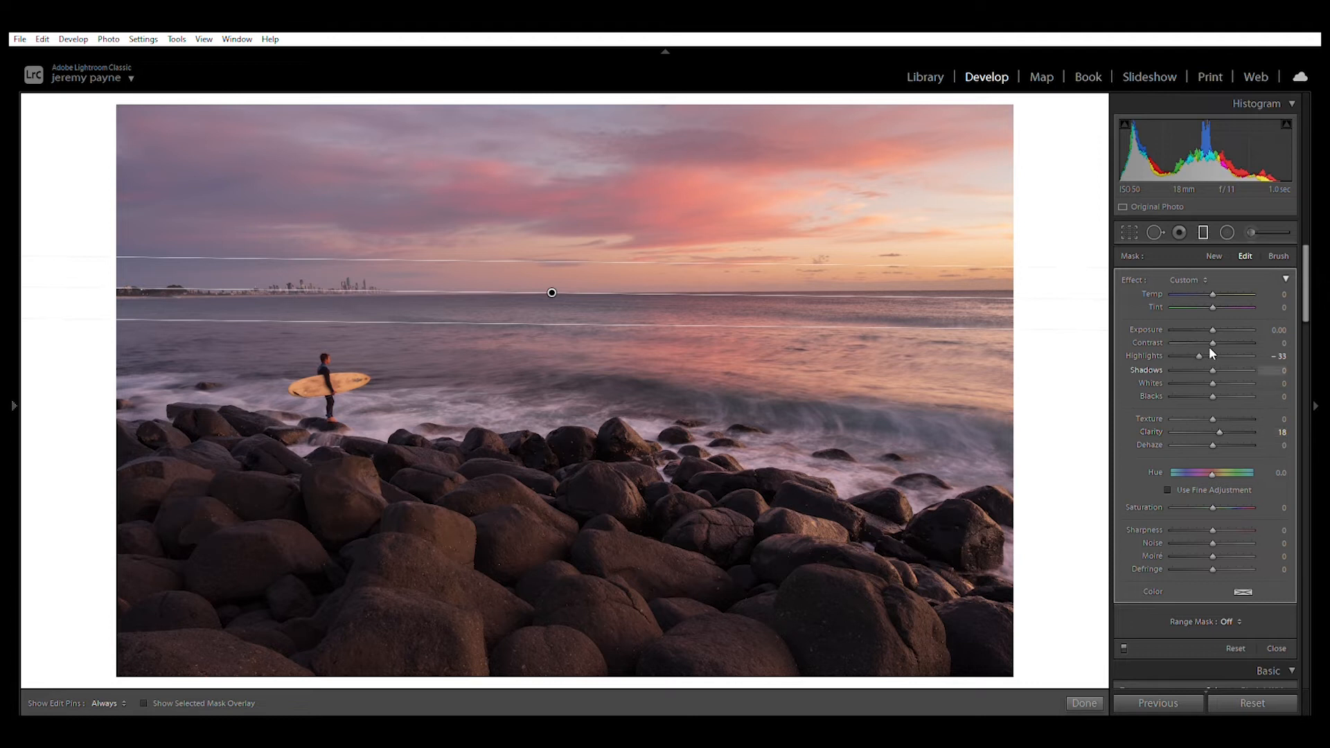
left_click(1085, 701)
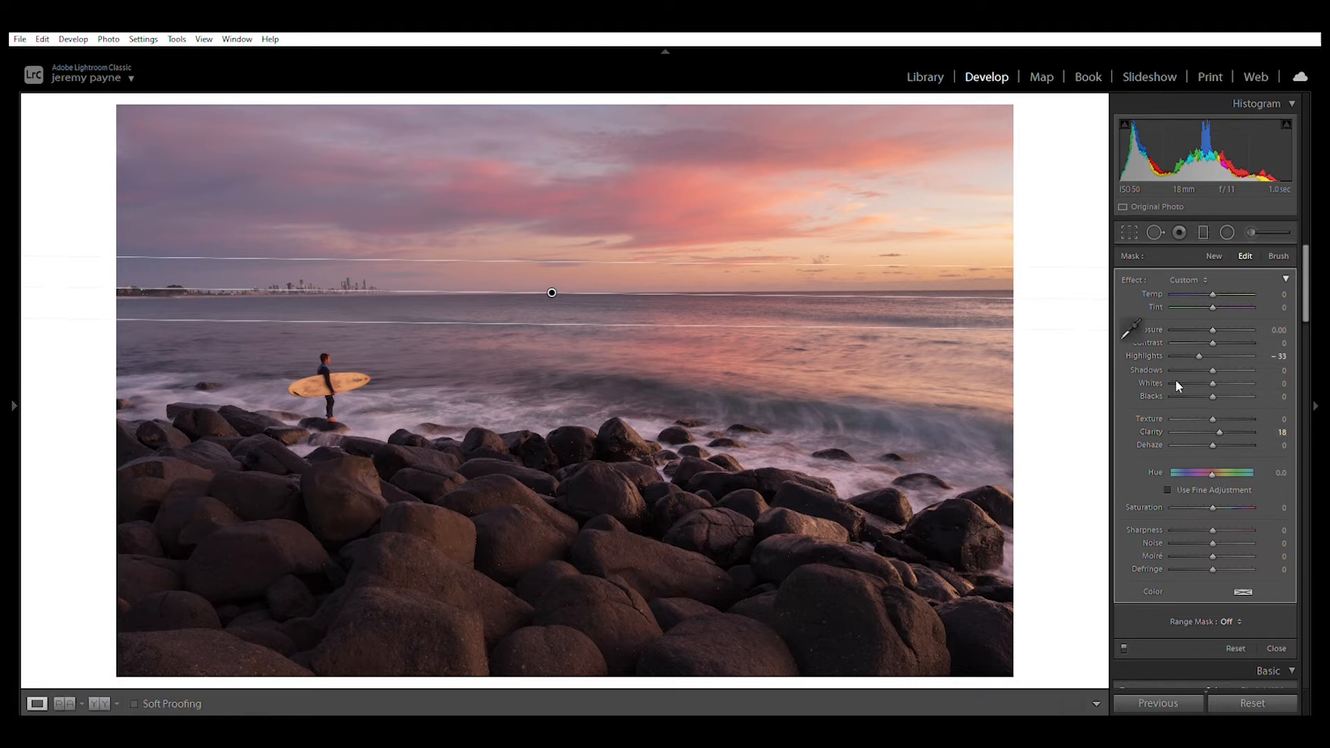
Draw a narrow horizontal graduated filter across the upper sky with all its effect settings reset to zero.
left_click(1204, 218)
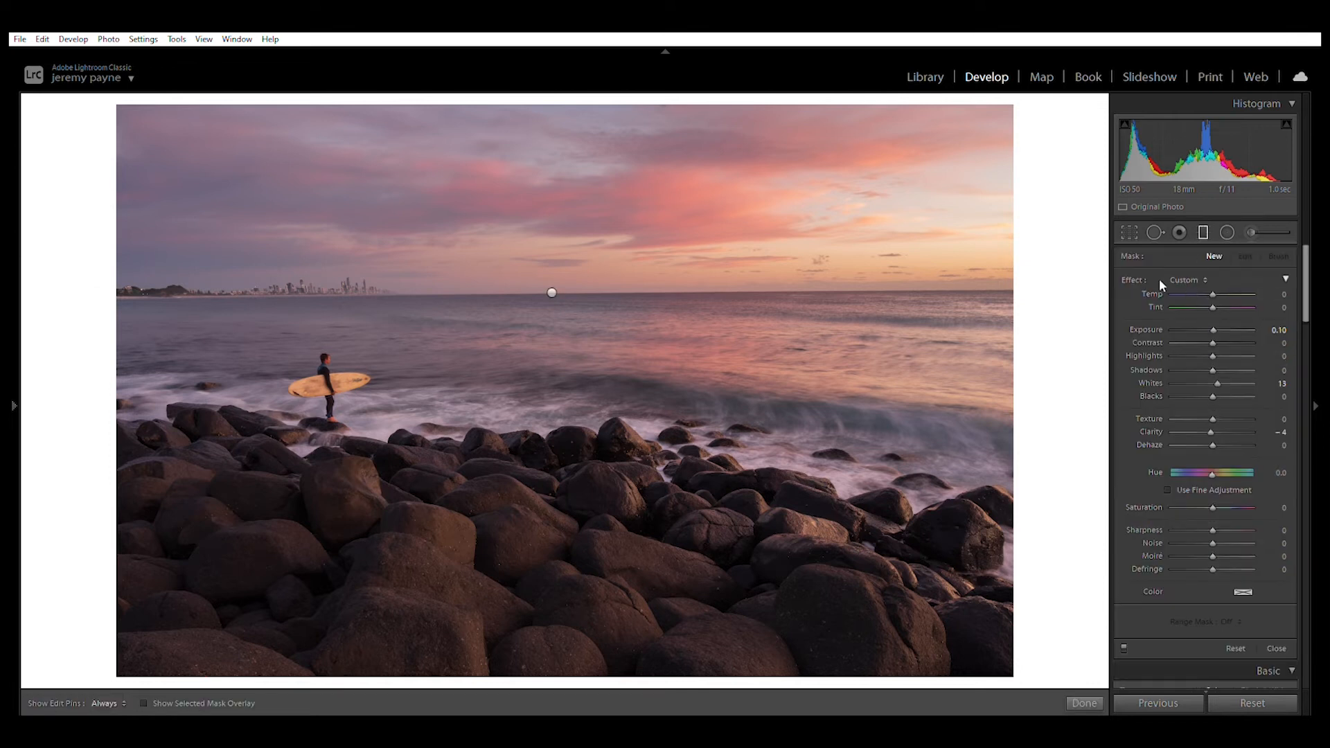
double_click(1130, 270)
left_click_drag(568, 155, 568, 189)
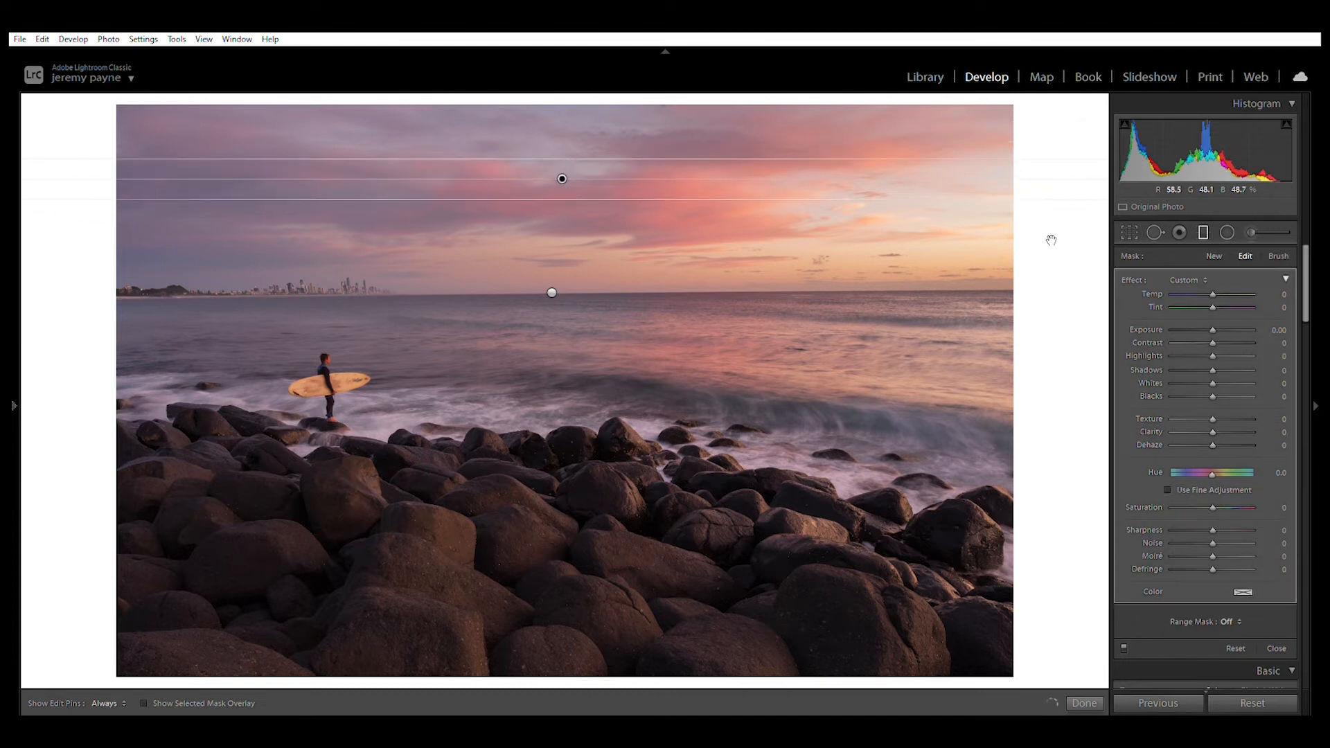
Set the upper-sky filter's Highlights to -61 and Clarity to about 23, and finish editing the filter.
left_click_drag(1209, 344, 1186, 345)
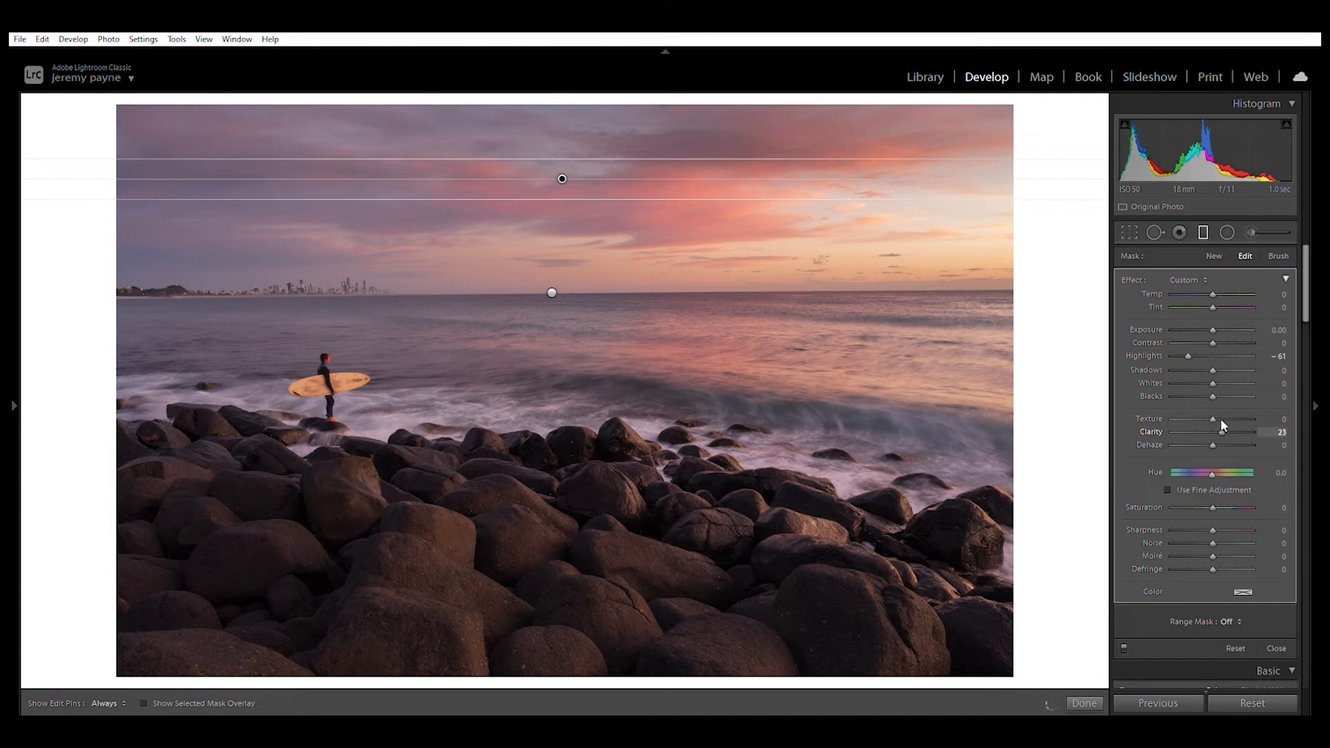
left_click_drag(1221, 421, 1224, 422)
left_click(1084, 703)
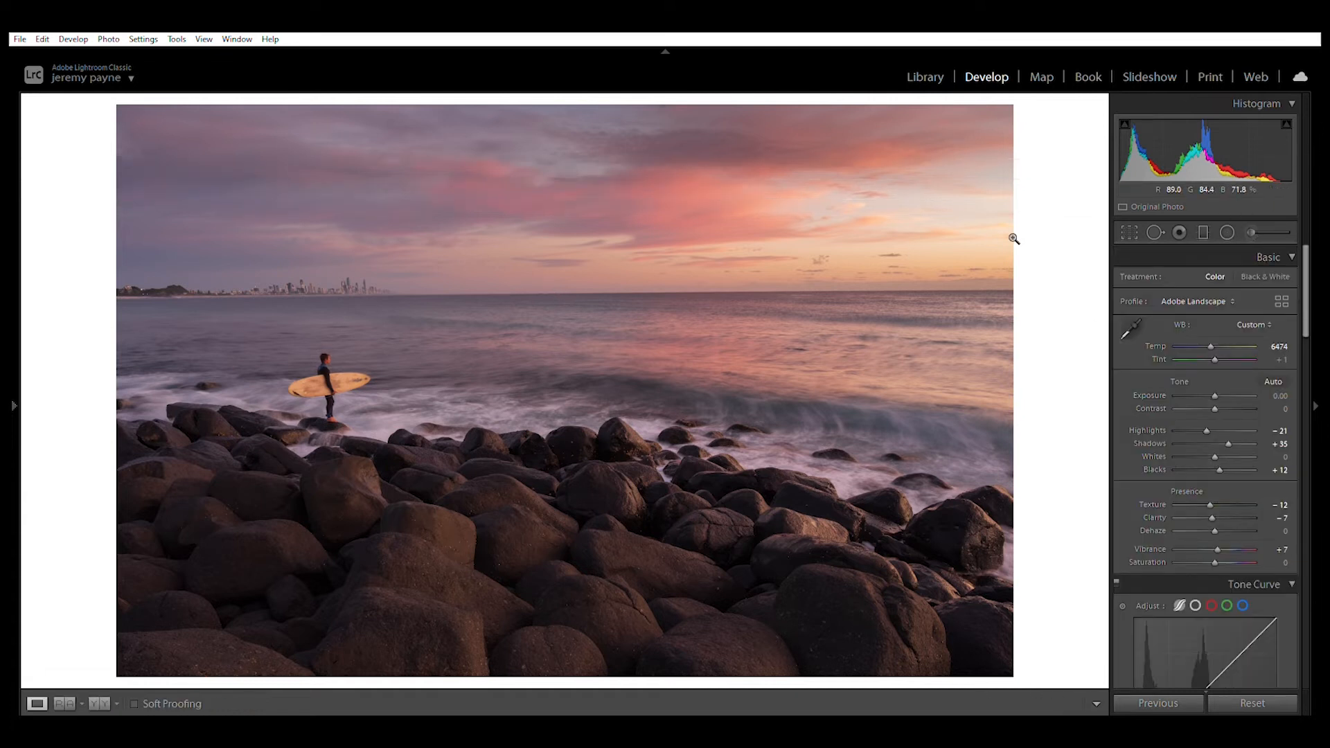
Draw a wide elliptical radial filter over the foreground rocks, tilted down towards the right and centred on the lit boulders.
left_click(1230, 217)
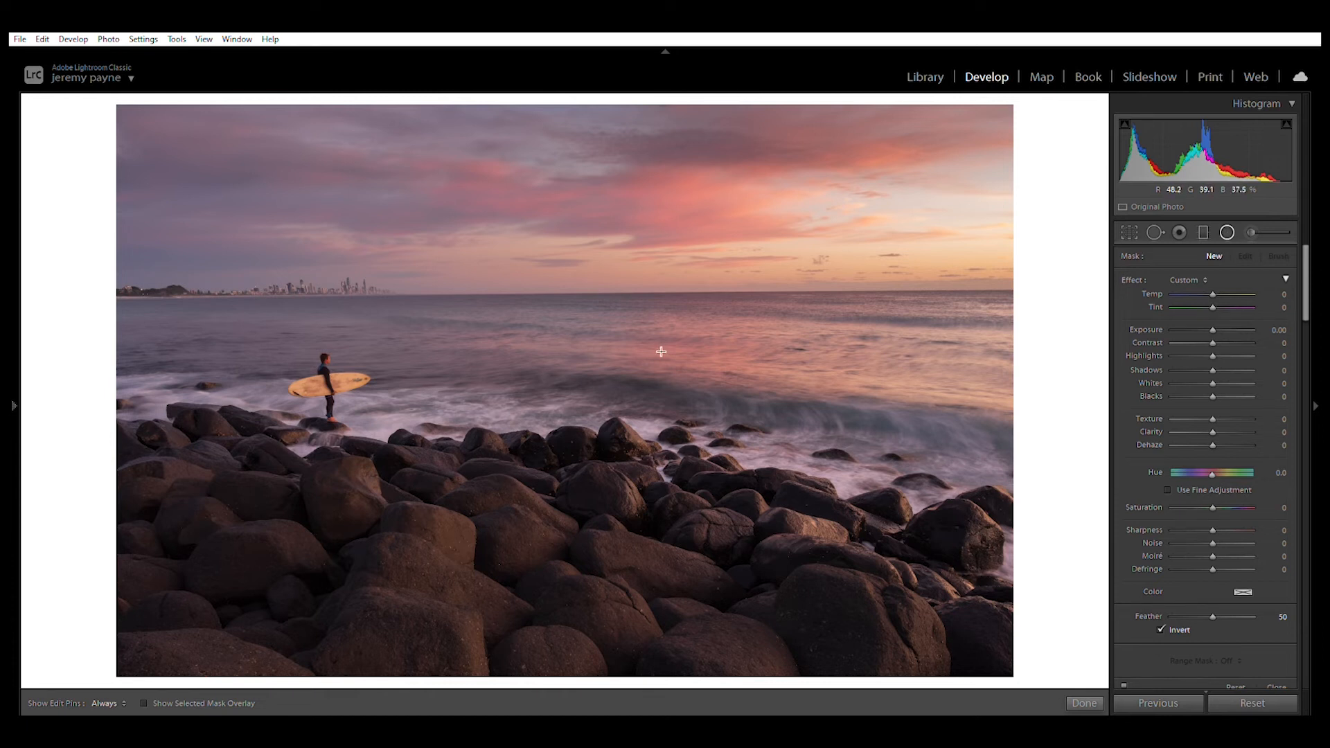
left_click_drag(503, 566, 836, 464)
left_click_drag(614, 570, 719, 562)
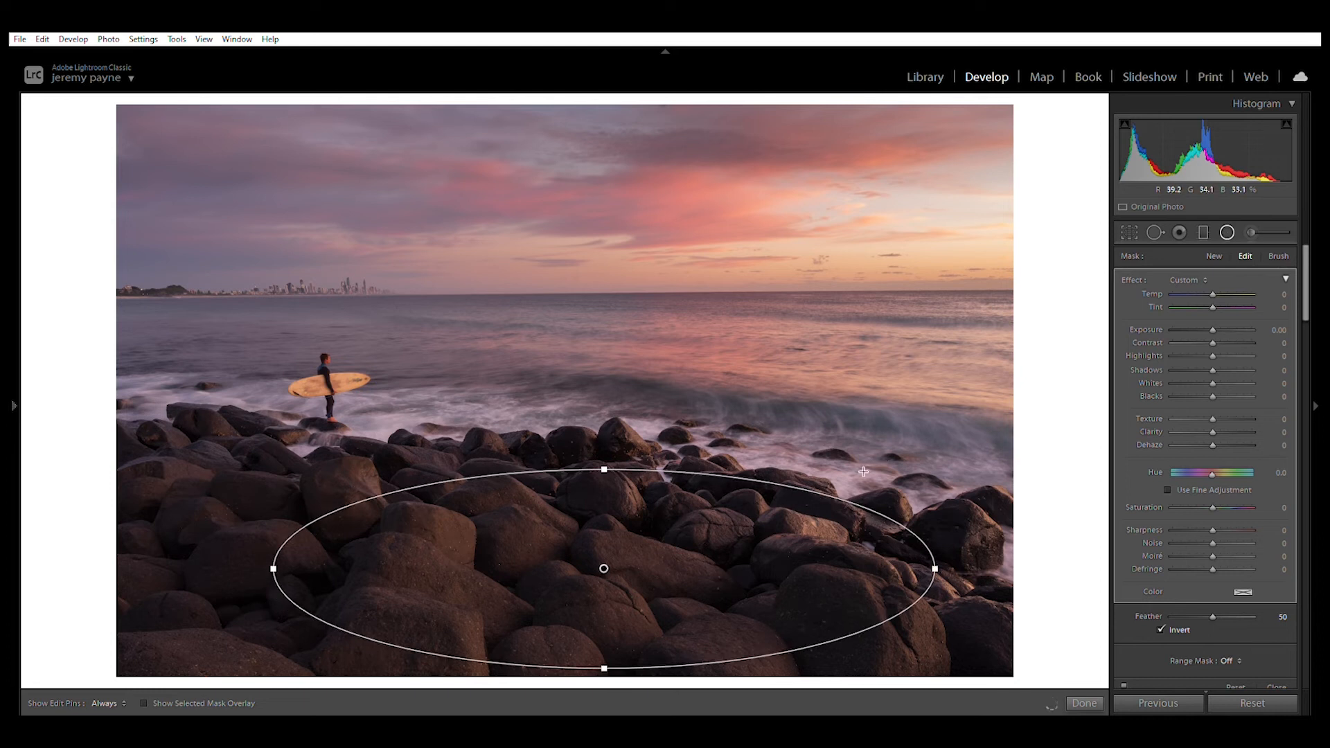
left_click_drag(861, 477, 874, 590)
left_click_drag(669, 532, 693, 513)
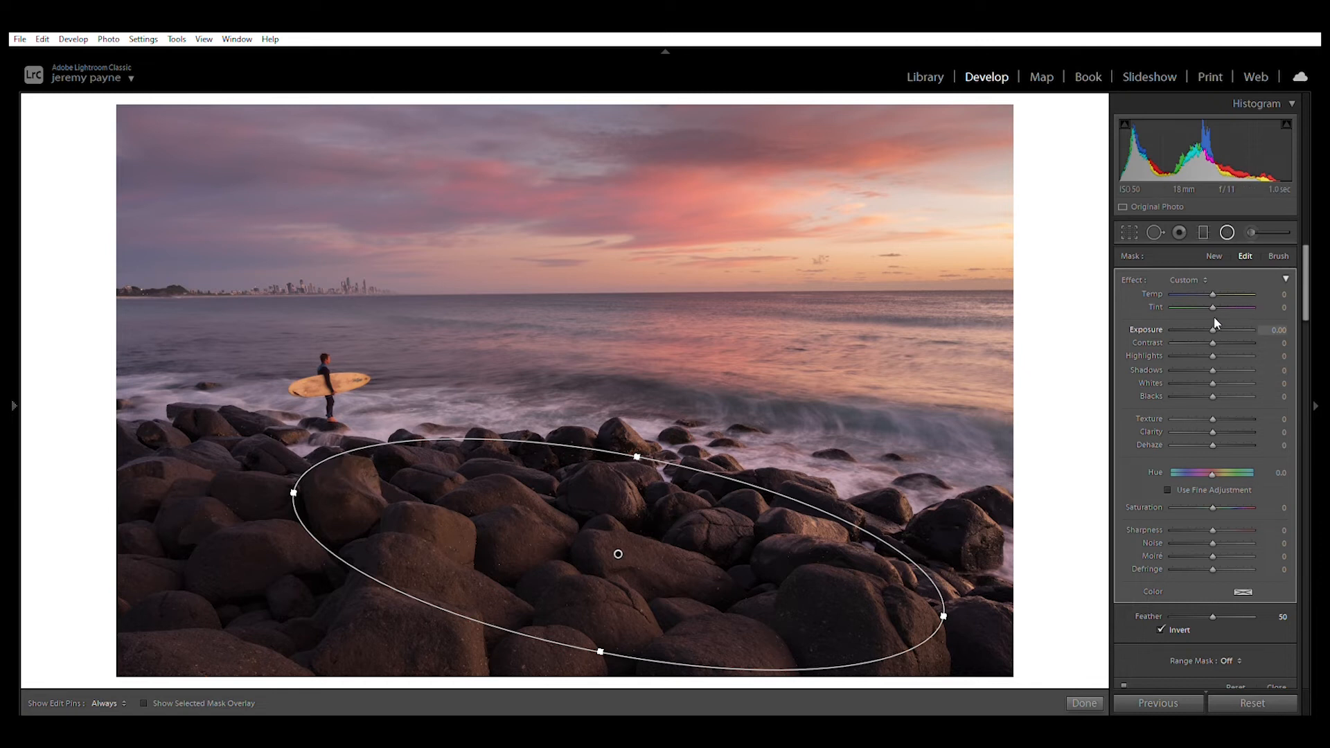
Brighten the foreground rocks by slightly raising the radial filter's Exposure and Shadows, and finish editing the filter.
left_click_drag(1215, 322, 1221, 318)
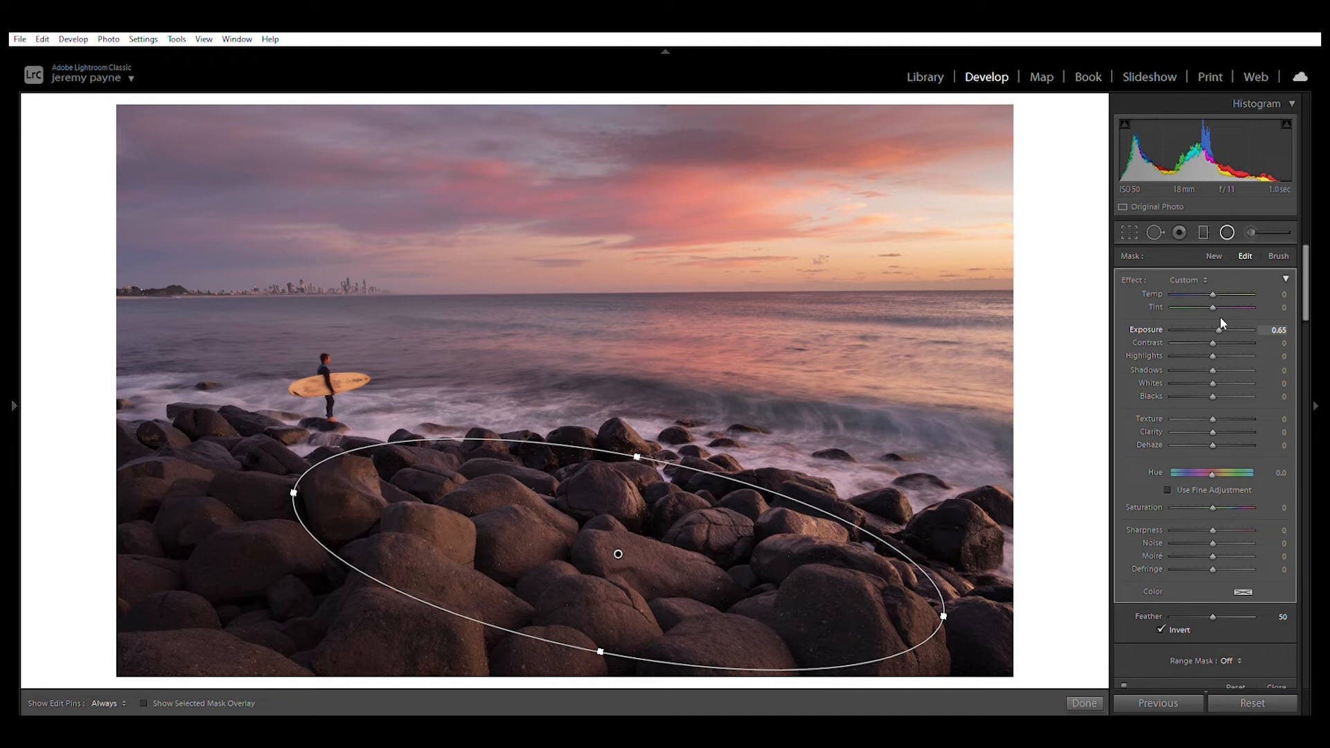
left_click_drag(1218, 317, 1216, 318)
left_click_drag(1214, 361, 1217, 360)
left_click(1085, 694)
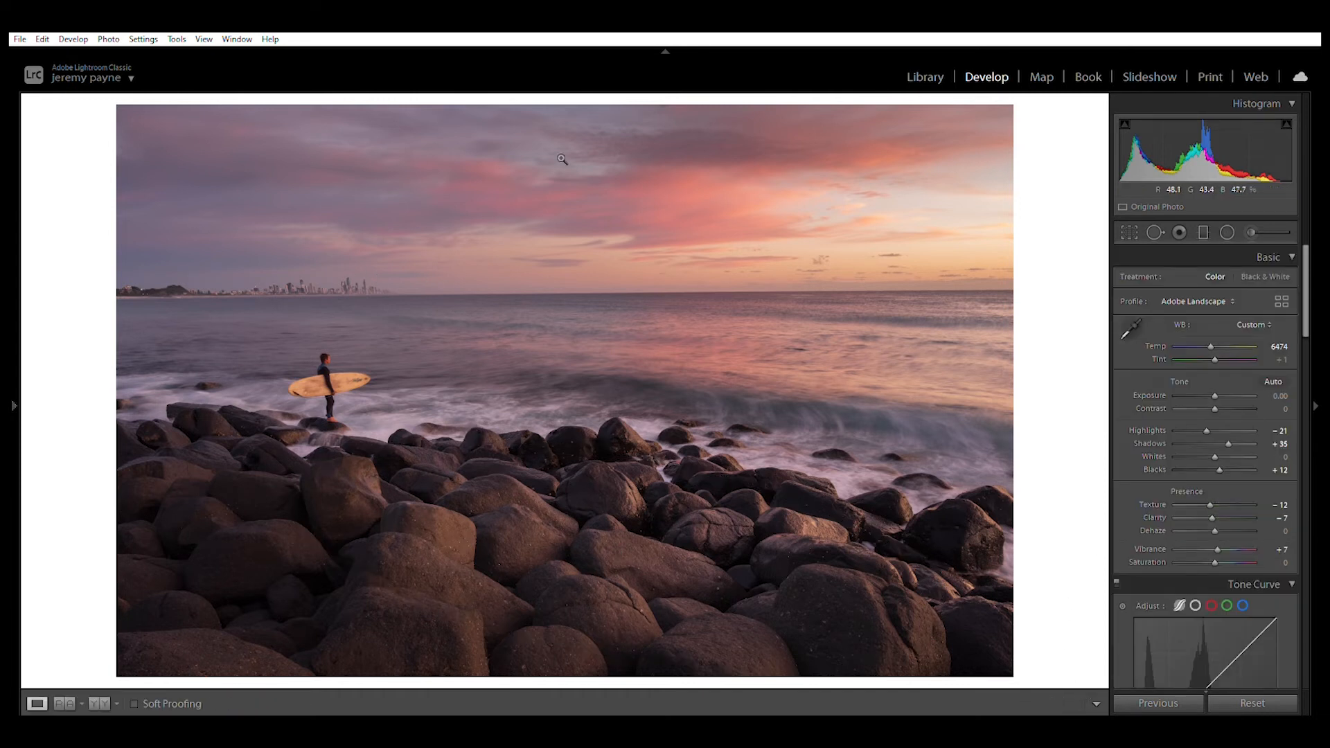
Draw a small radial filter around the surfer, raise its Clarity to about 25, and finish editing the filter.
left_click(1227, 231)
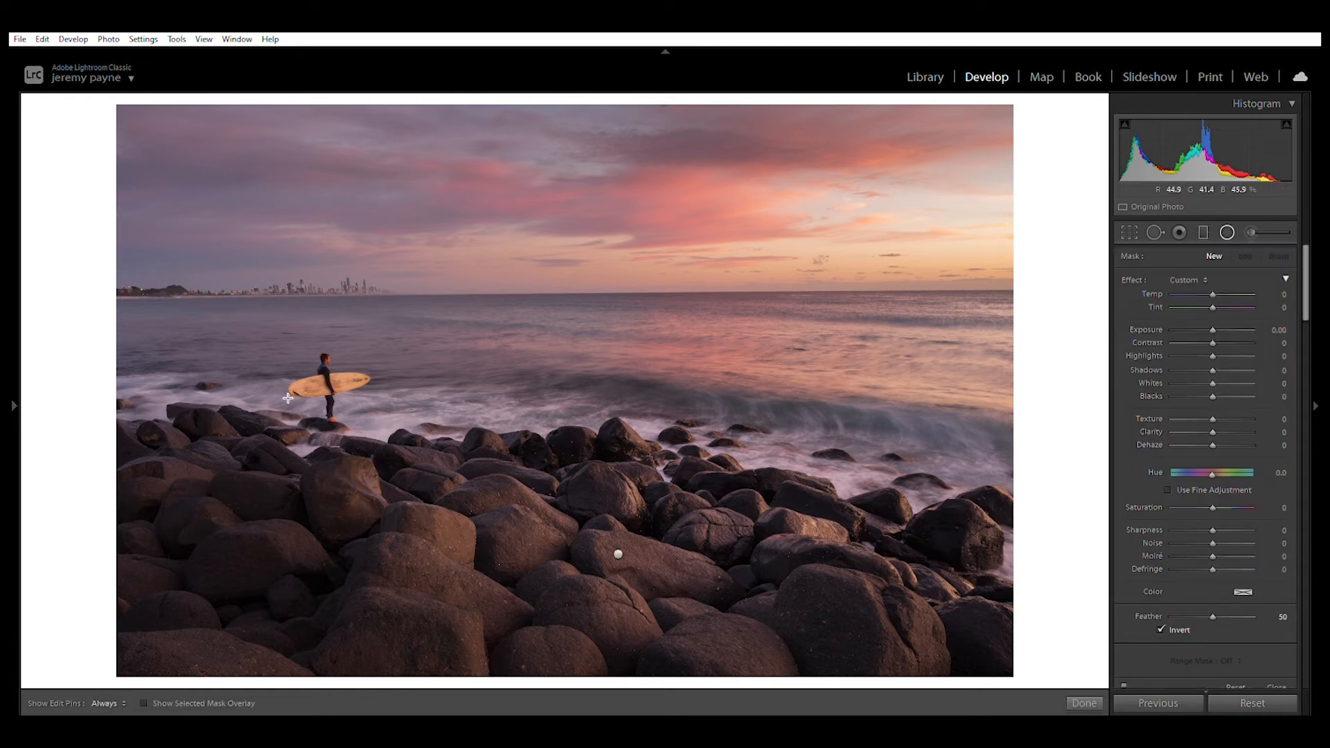
left_click_drag(301, 404, 335, 331)
left_click_drag(300, 404, 388, 385)
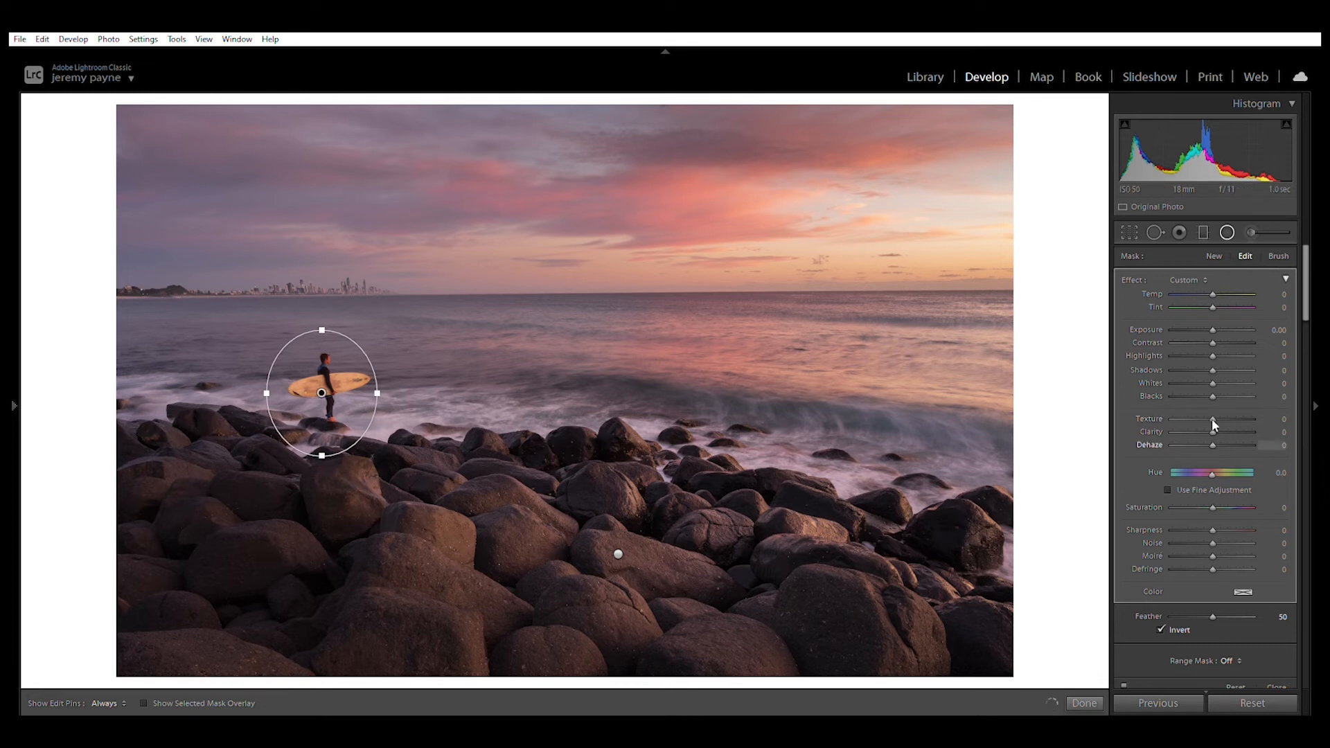
left_click_drag(1226, 421, 1227, 421)
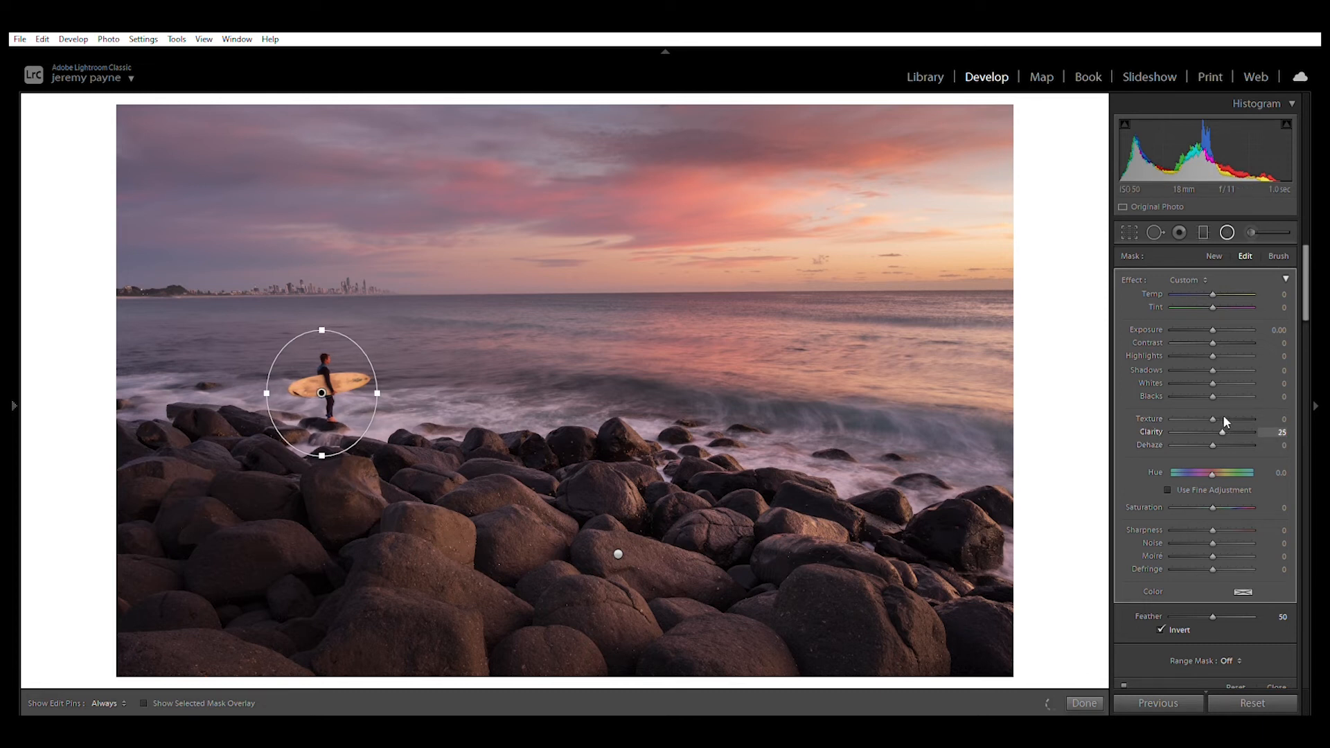
key("Up")
left_click(1081, 701)
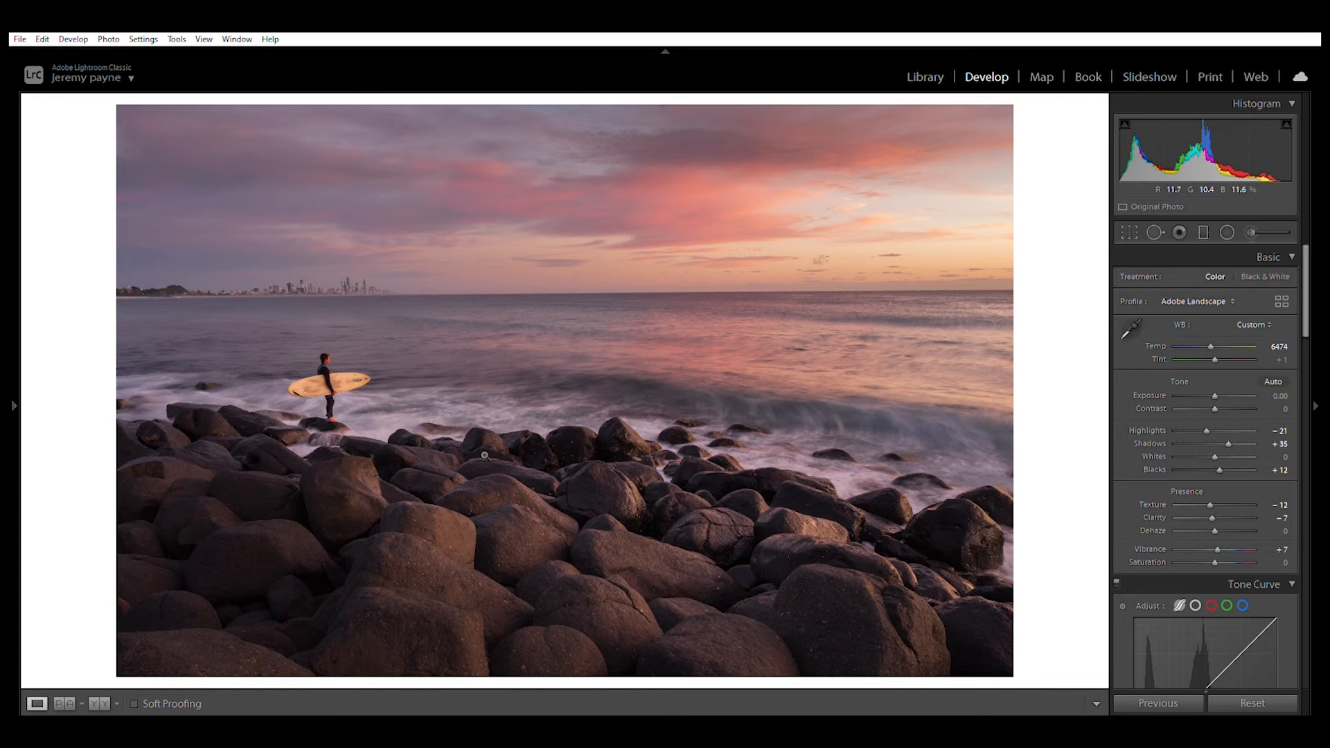
Paint the white water along the rocks with a size 14 adjustment brush at Exposure 0.10, Whites 9 and Clarity -8.
left_click(1249, 220)
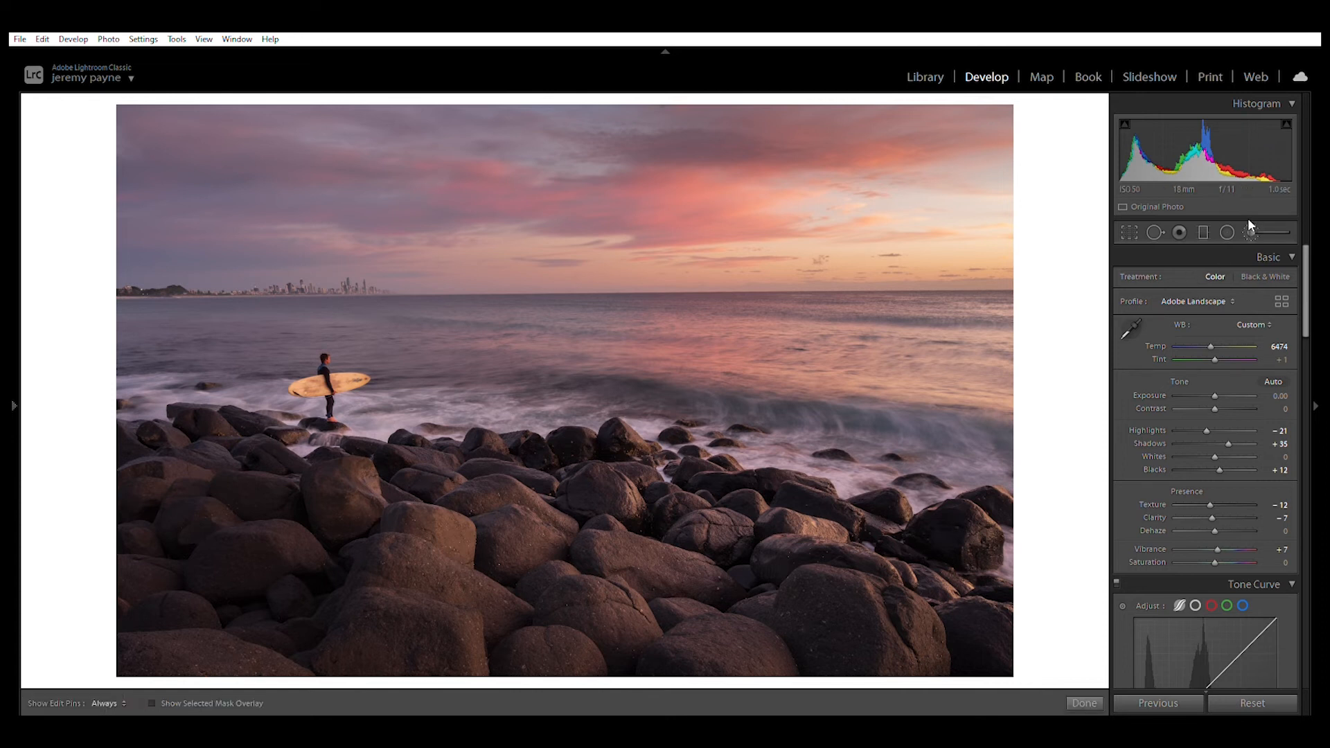
left_click_drag(1211, 330, 1215, 315)
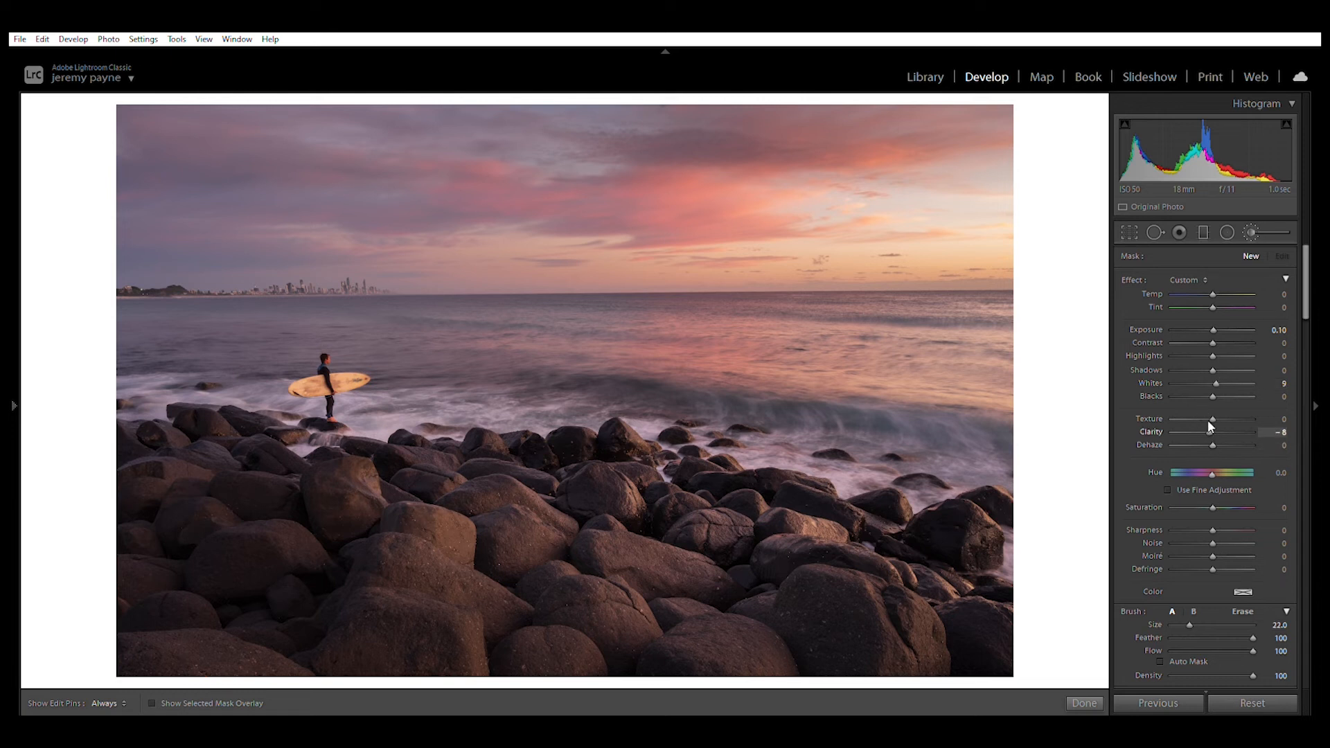
scroll(939, 538, "down", 4)
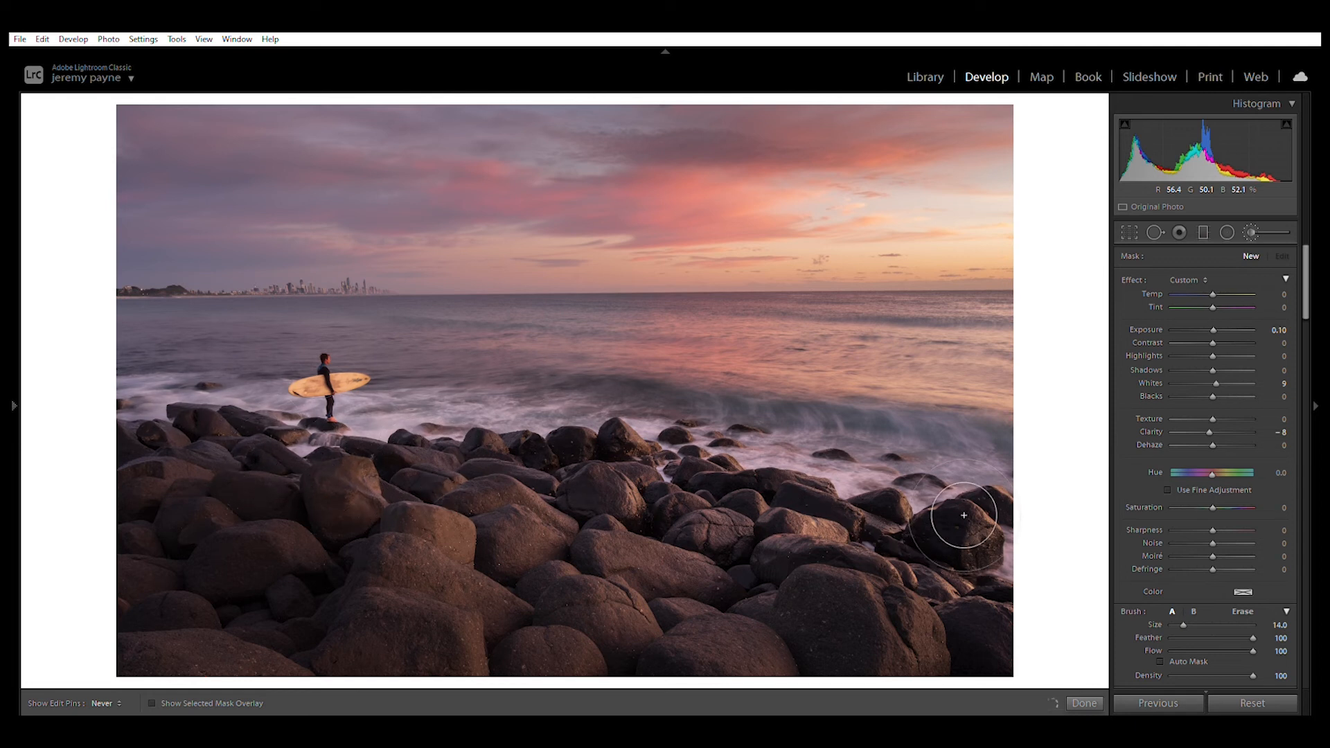
left_click(503, 587)
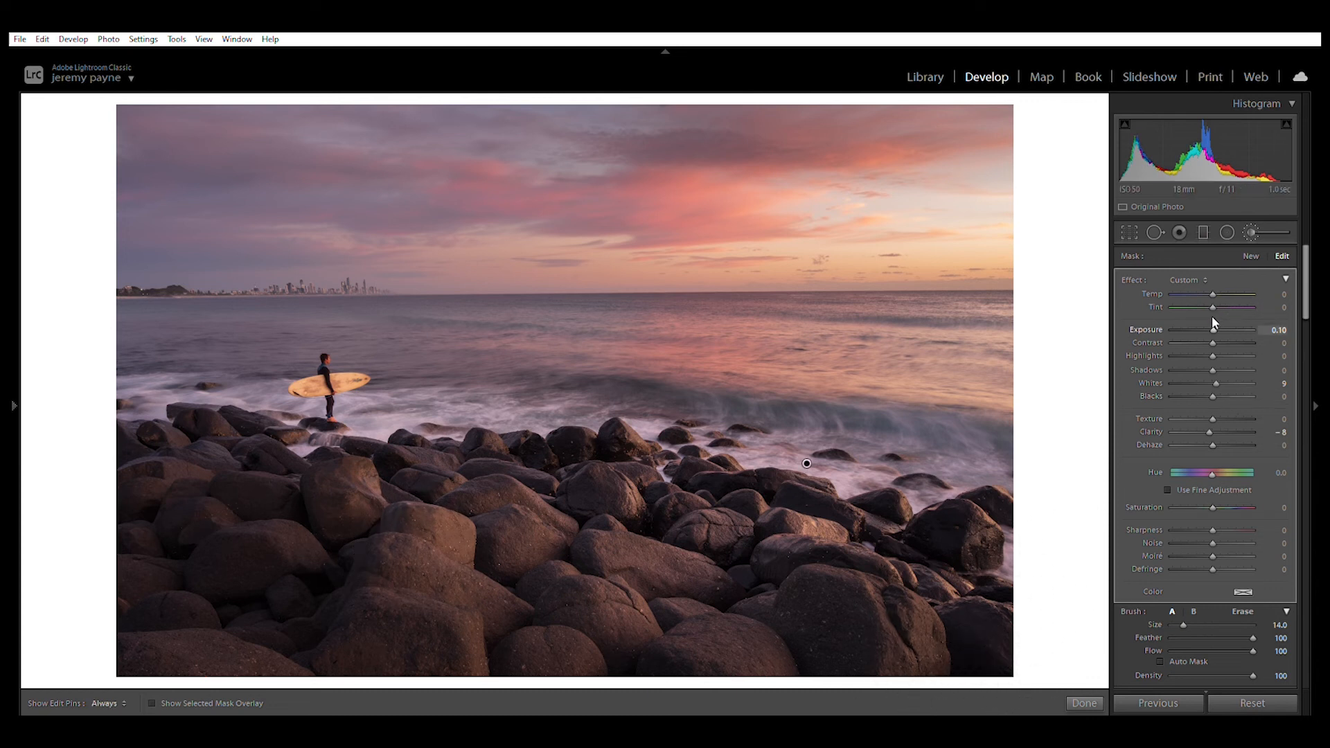
Set the brushed area's Exposure to 0.24, reduce the brush size to 10, and finish the brush adjustment.
left_click_drag(1214, 318, 1217, 317)
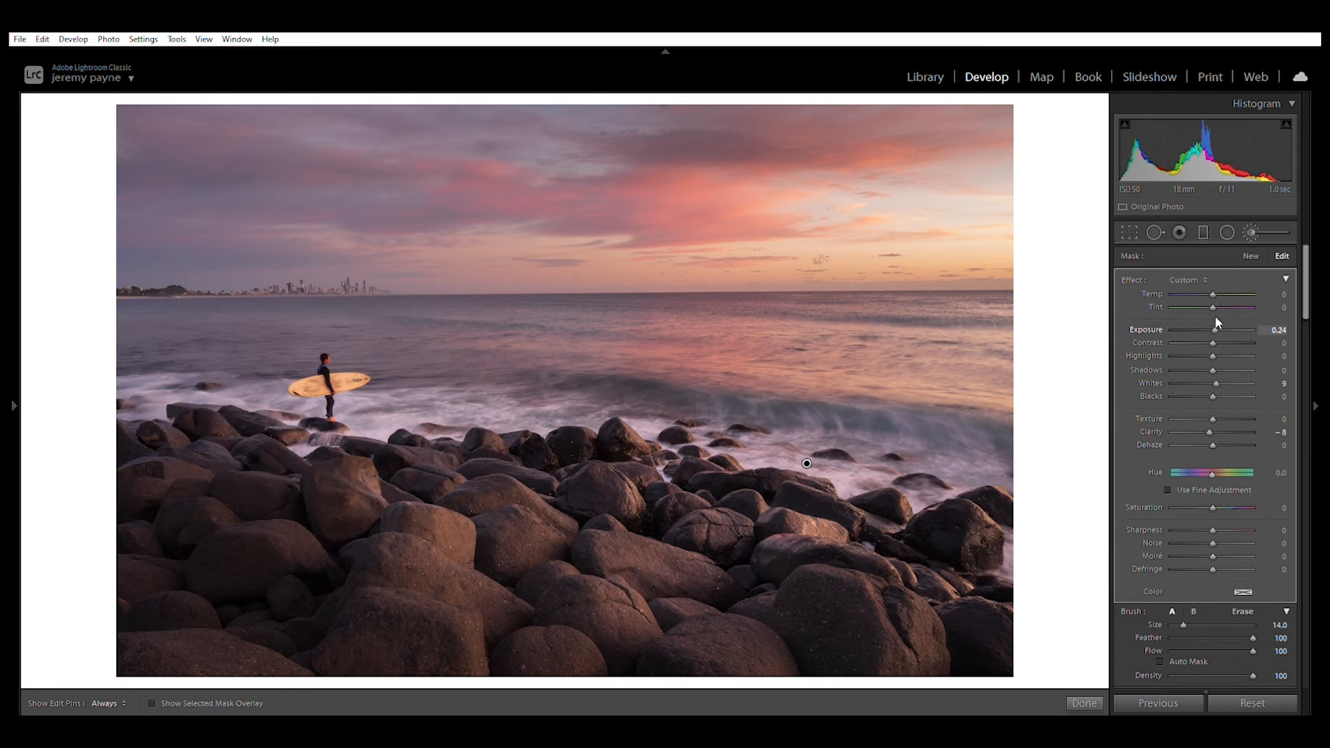
scroll(257, 509, "down", 4)
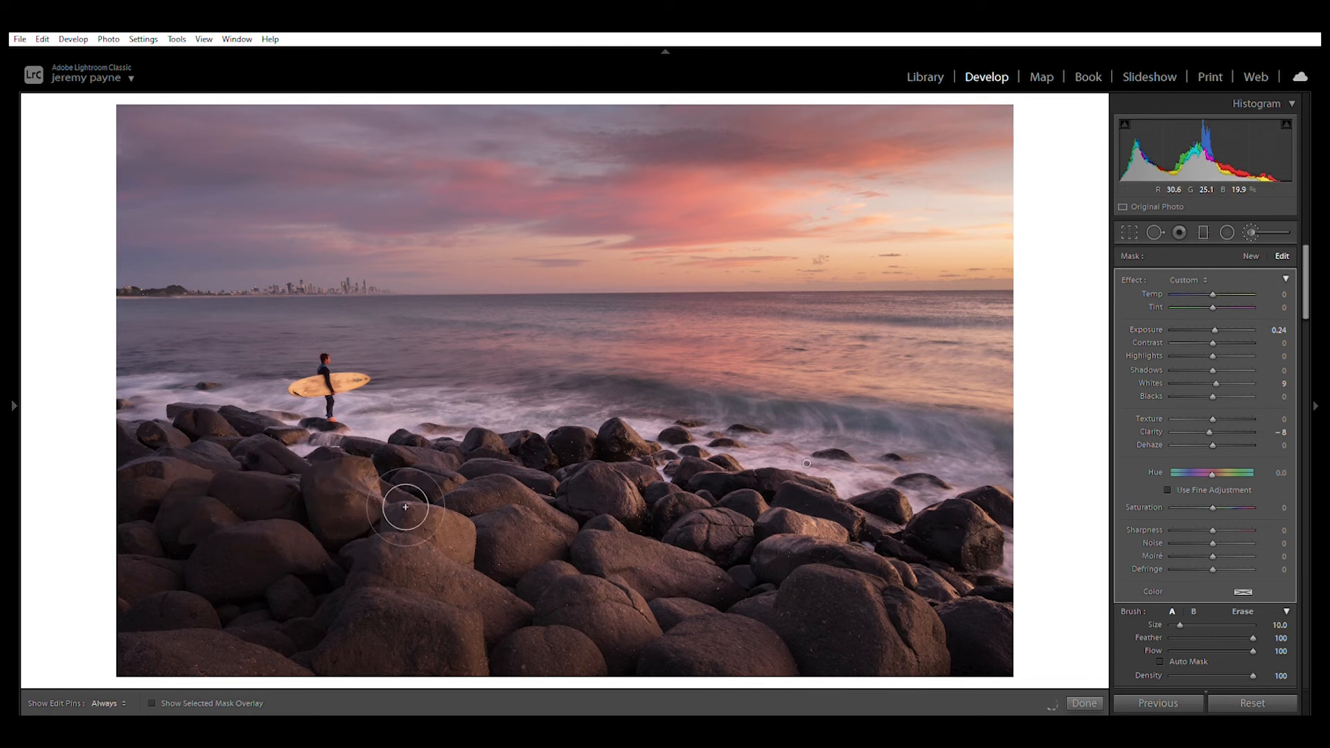
left_click(1094, 704)
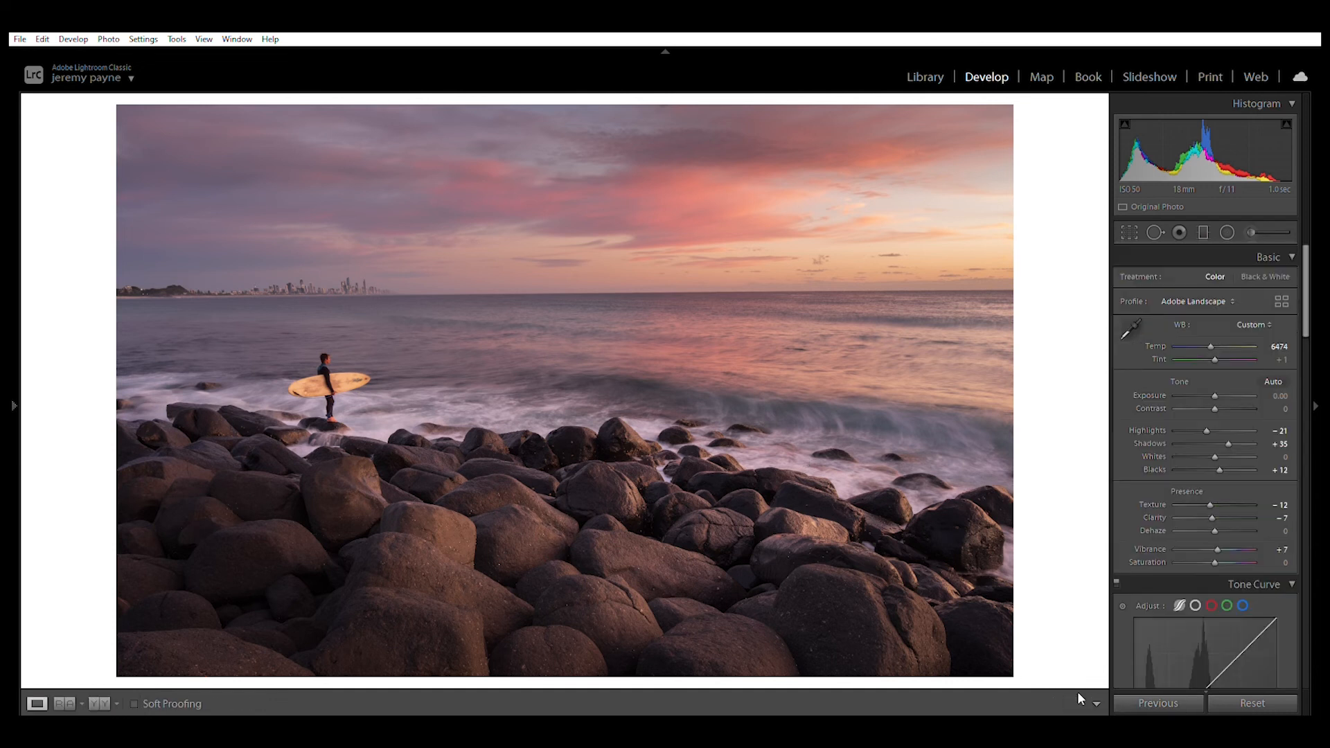
Add a Highlight Priority post-crop vignette to the photo with an Amount of -14.
left_click_drag(1304, 284, 1305, 584)
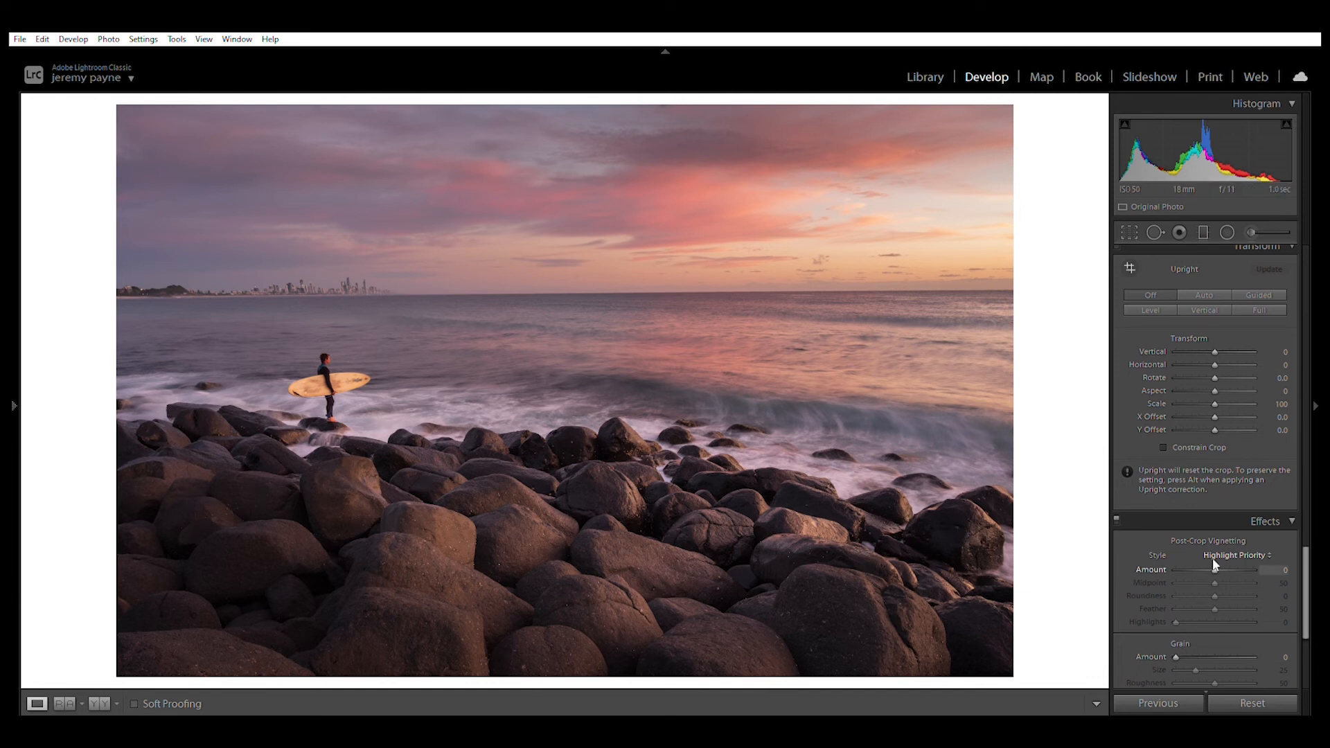
left_click_drag(1214, 556, 1208, 556)
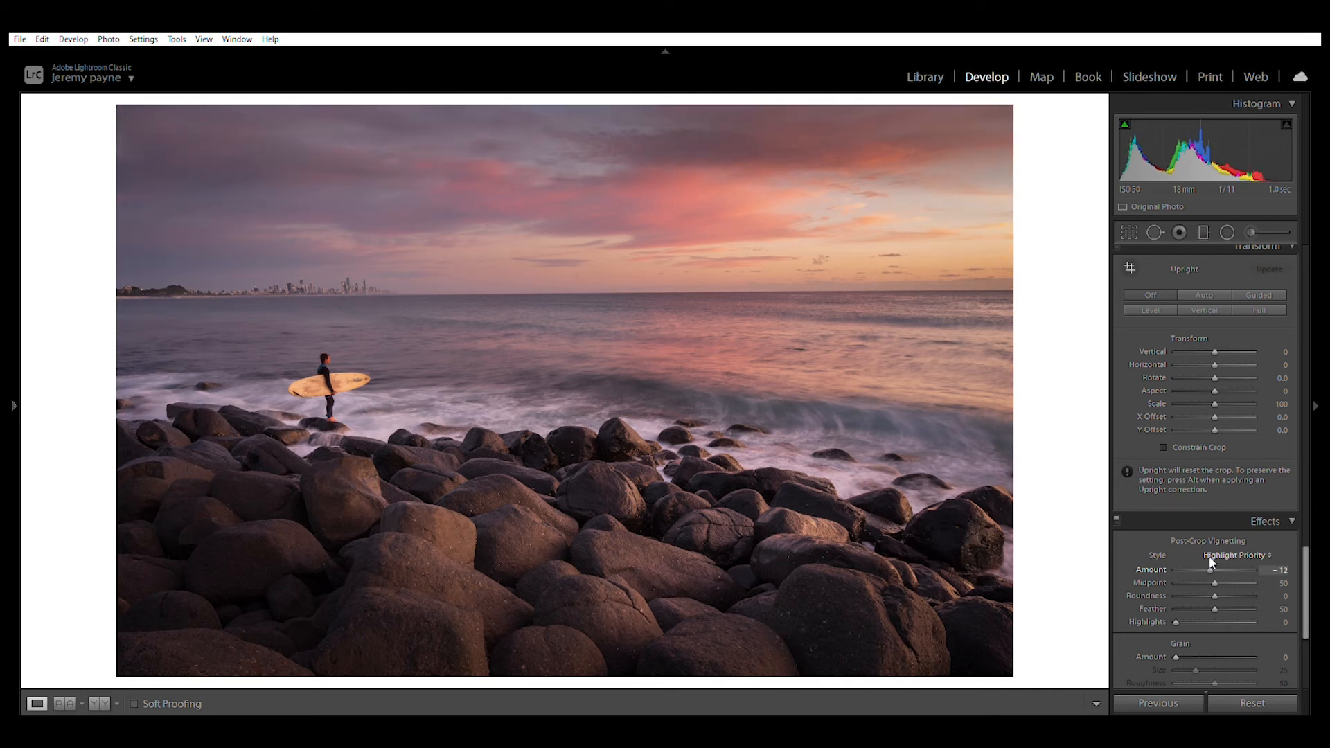
key("Down")
key("Down")
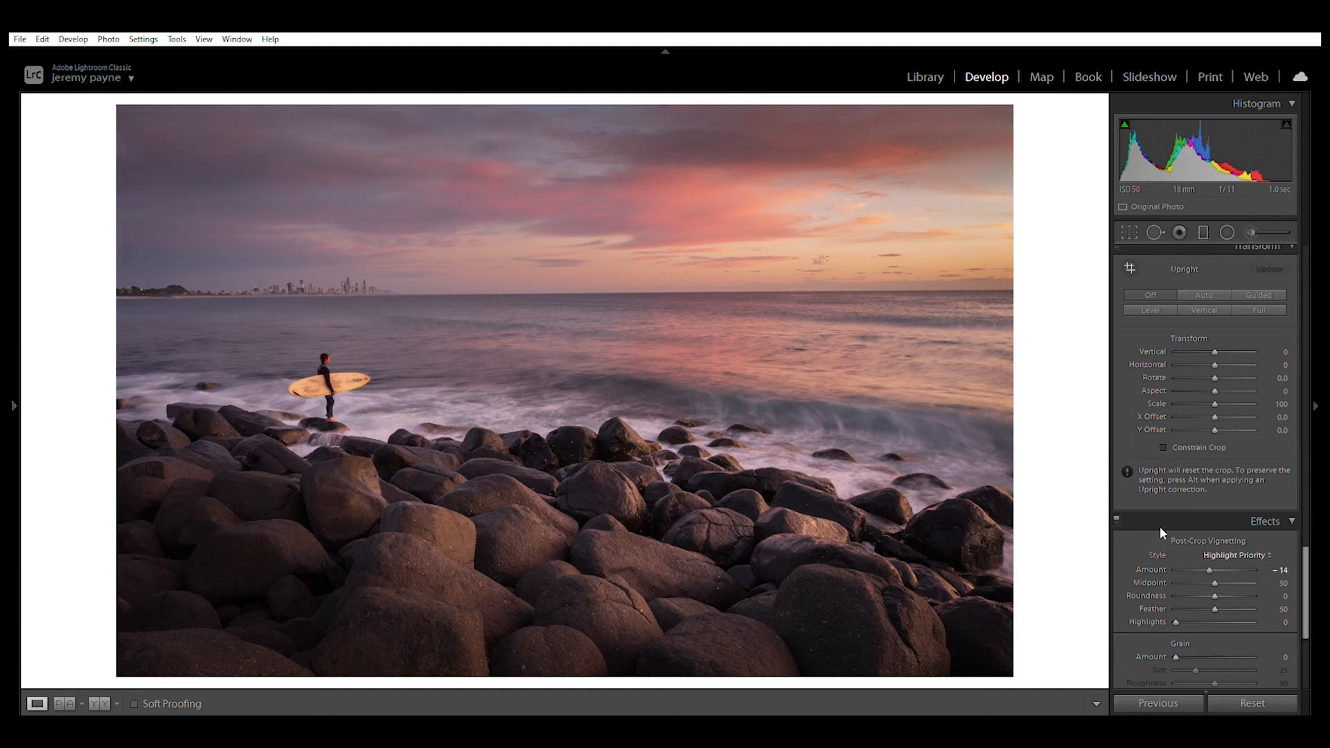
Compare the enlarged photo before and after editing side by side, examining the surfer, sea and sky up close, and return to the full single view.
left_click(1313, 402)
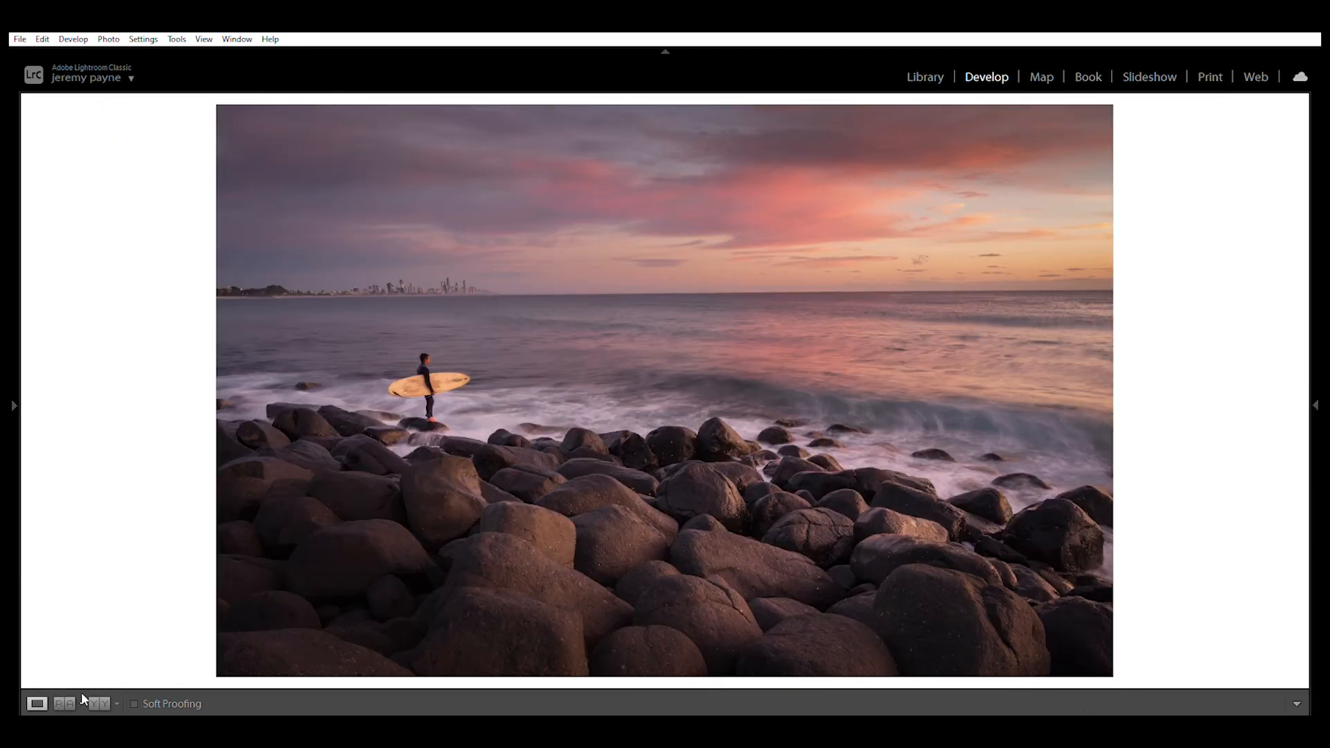
left_click(99, 701)
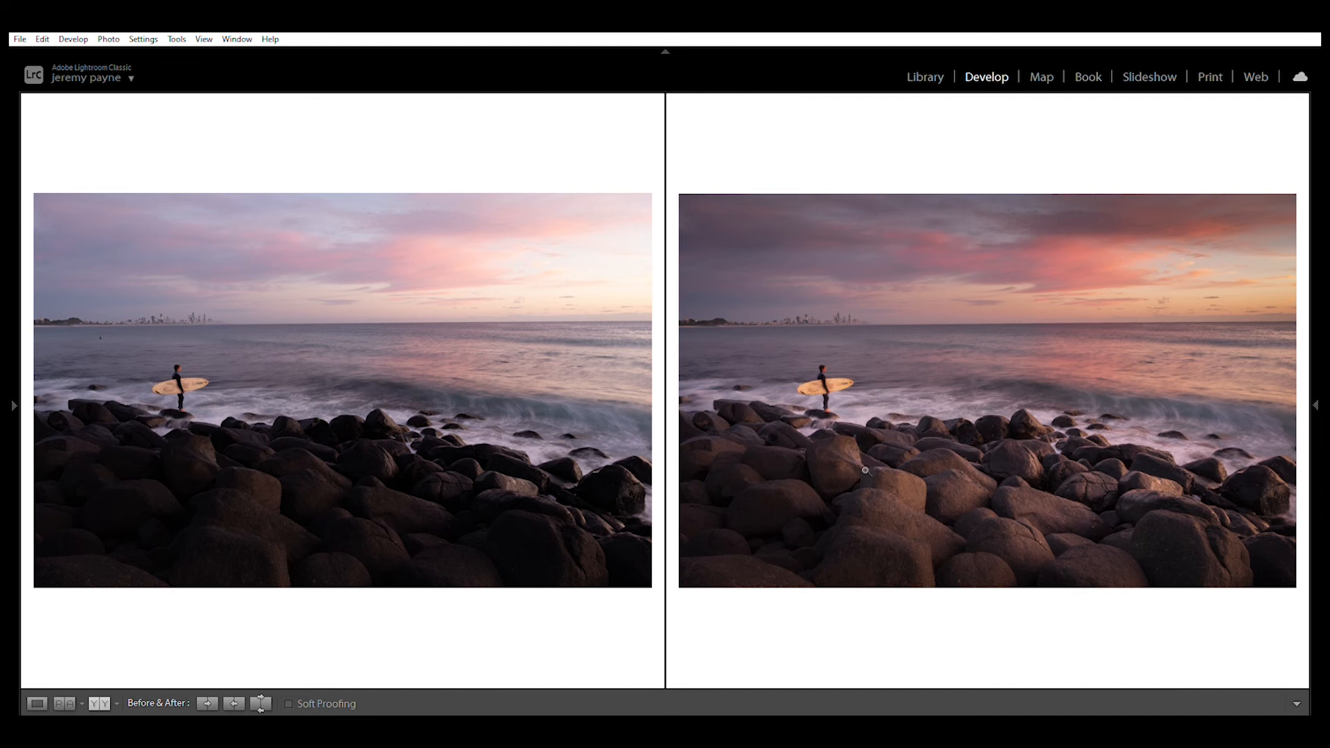
left_click(105, 333)
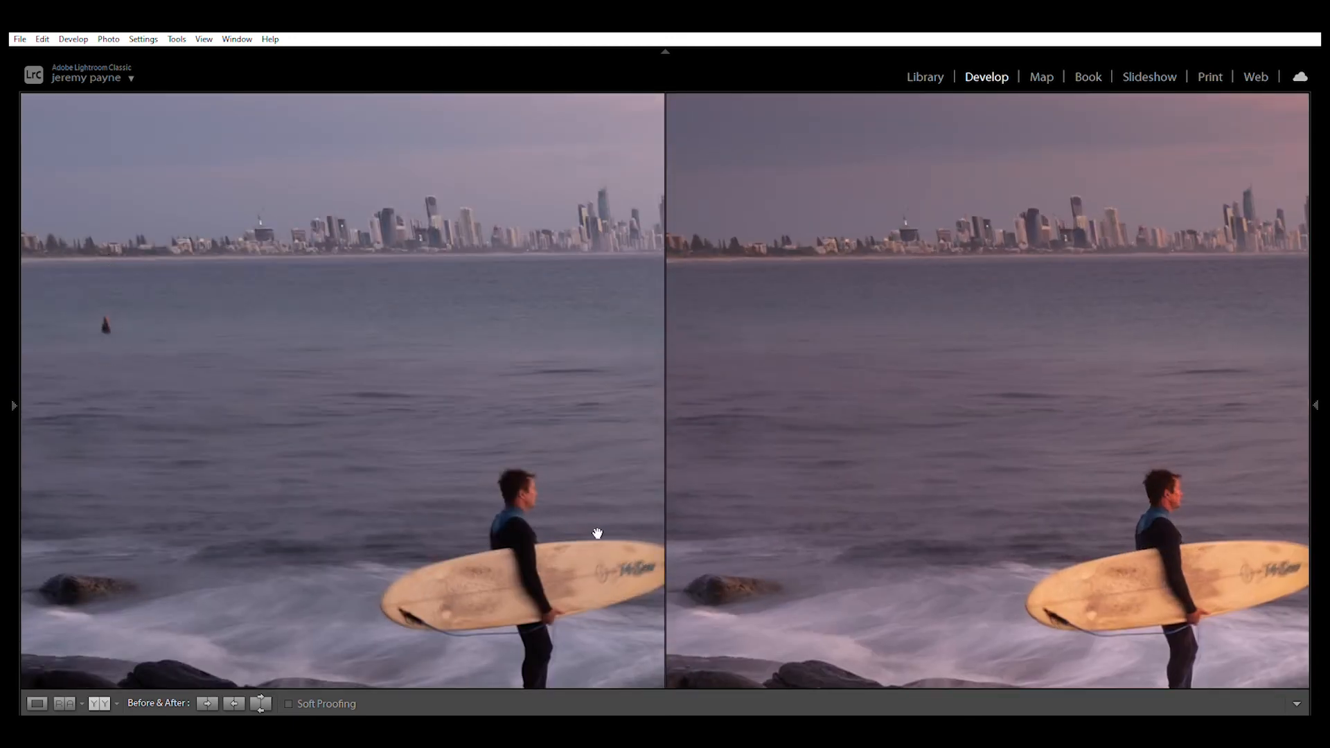
left_click_drag(580, 496, 492, 330)
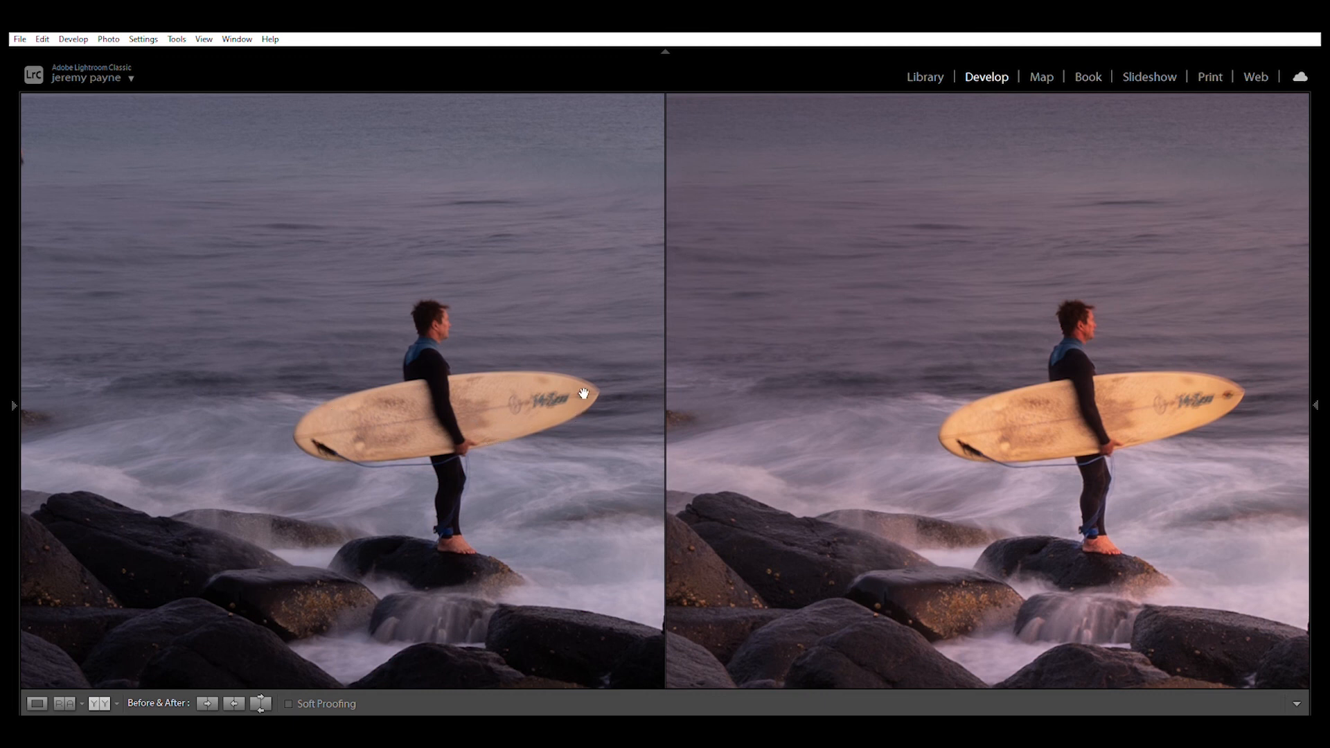
left_click_drag(923, 503, 710, 300)
left_click_drag(1008, 546, 723, 297)
left_click_drag(1087, 438, 746, 375)
left_click_drag(1009, 315, 1045, 701)
left_click_drag(1054, 323, 637, 594)
left_click_drag(1141, 467, 766, 615)
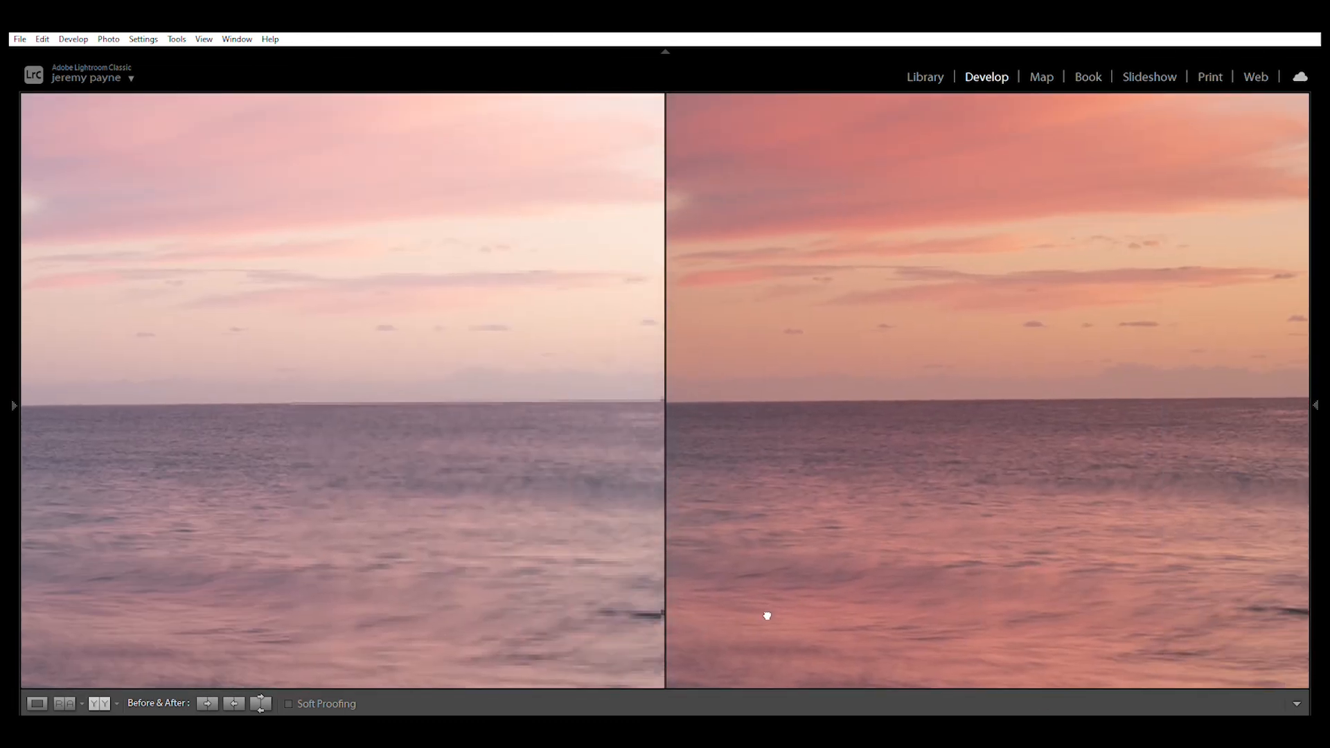
left_click_drag(1018, 451, 1122, 685)
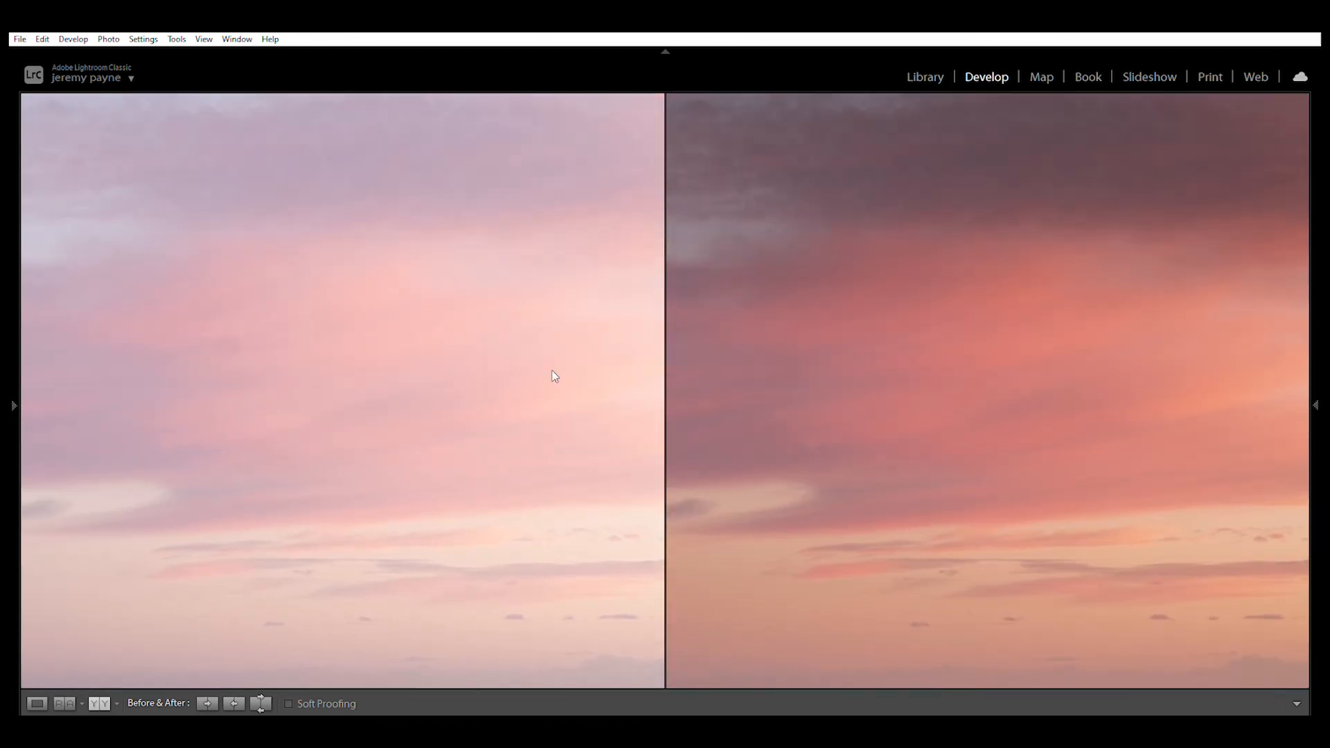
left_click(36, 703)
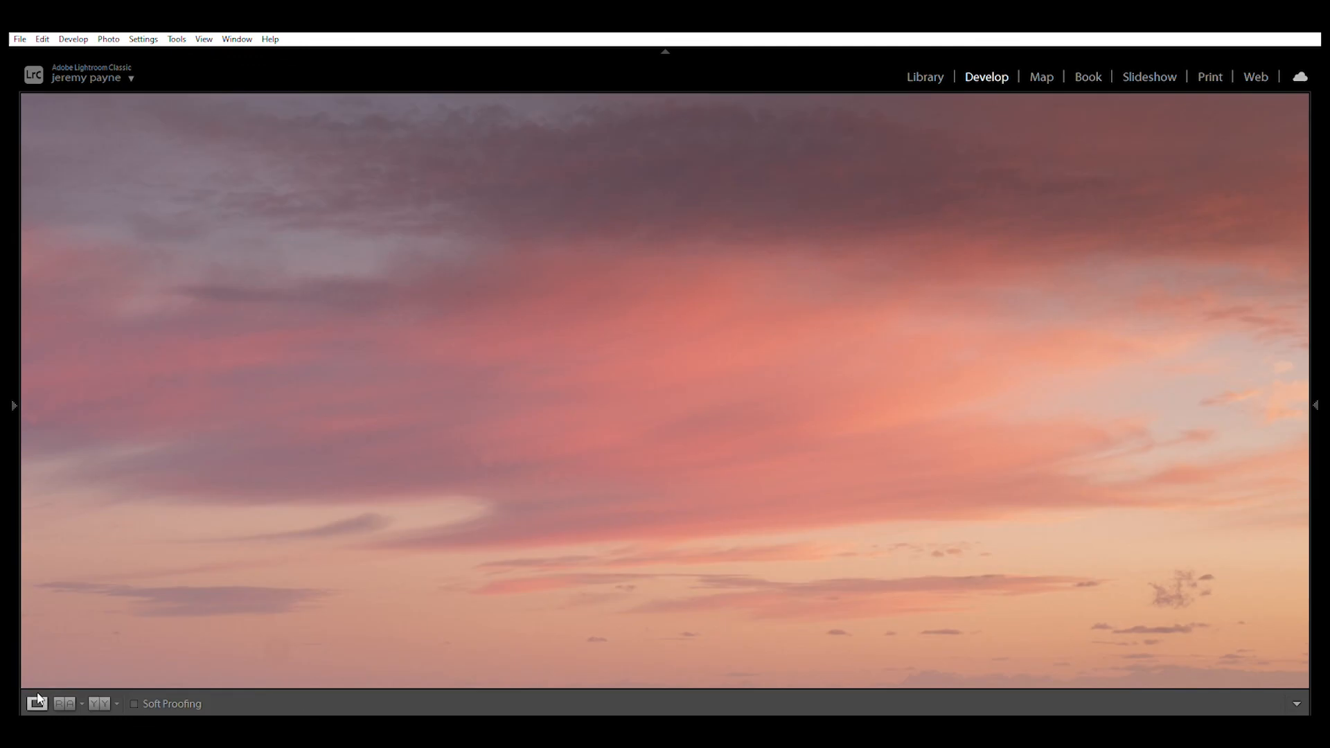
left_click(478, 505)
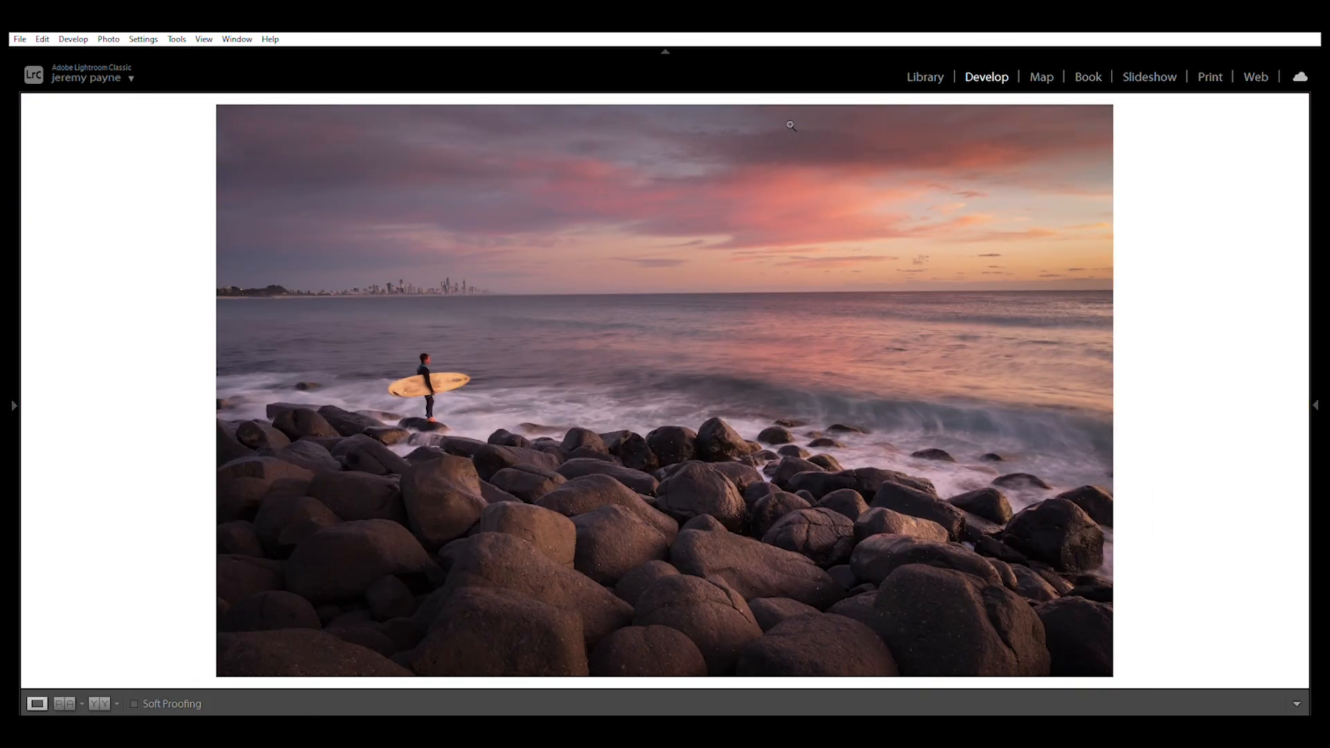